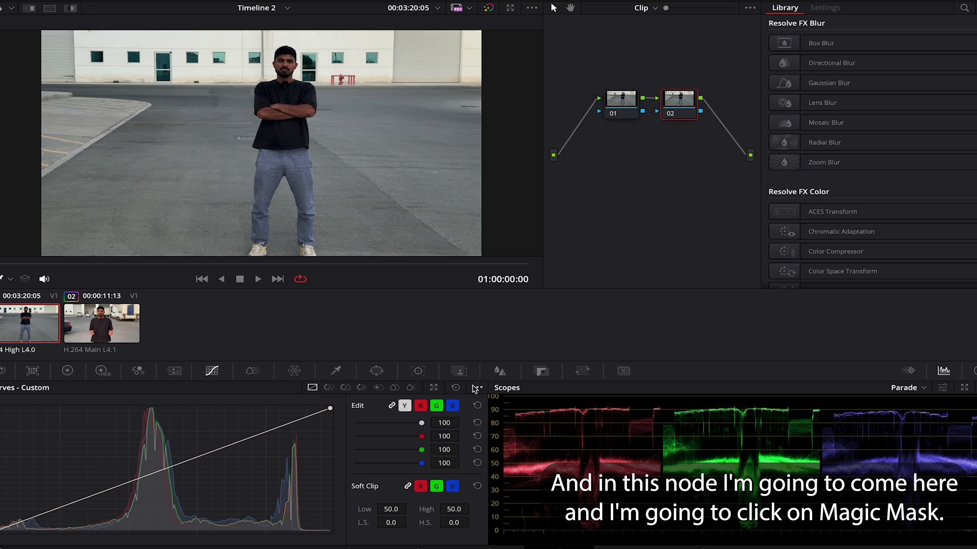
Step: Create a Magic Mask on node 02 by painting a stroke over the man's head, torso and legs
click(459, 372)
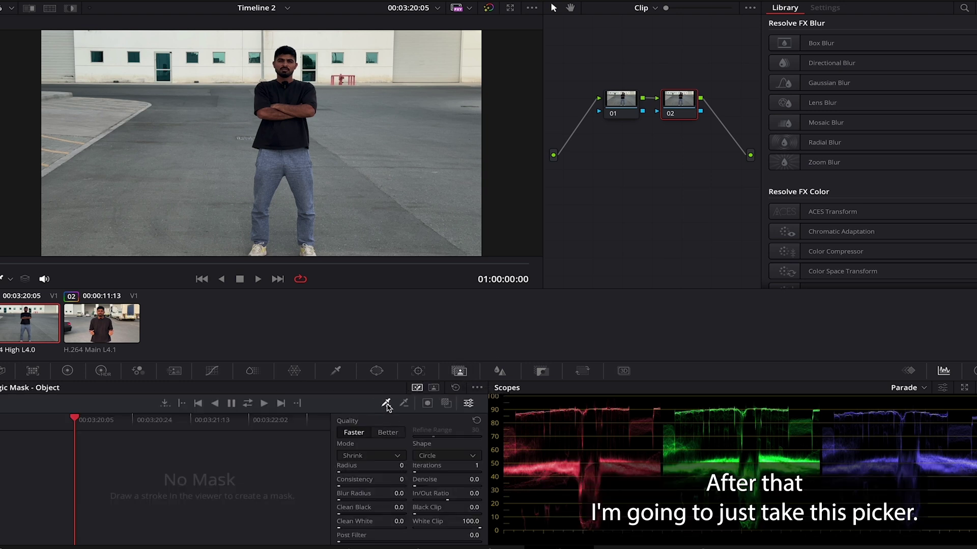
mouse_move(284, 69)
mouse_down()
mouse_move(309, 231)
mouse_move(307, 165)
mouse_move(296, 147)
mouse_move(270, 173)
mouse_move(255, 234)
mouse_move(267, 89)
mouse_move(283, 54)
mouse_up()
Step: Search the effects library for "BAC", apply Defocus Background to node 02 and set its Blur to about 0.559
click(913, 1)
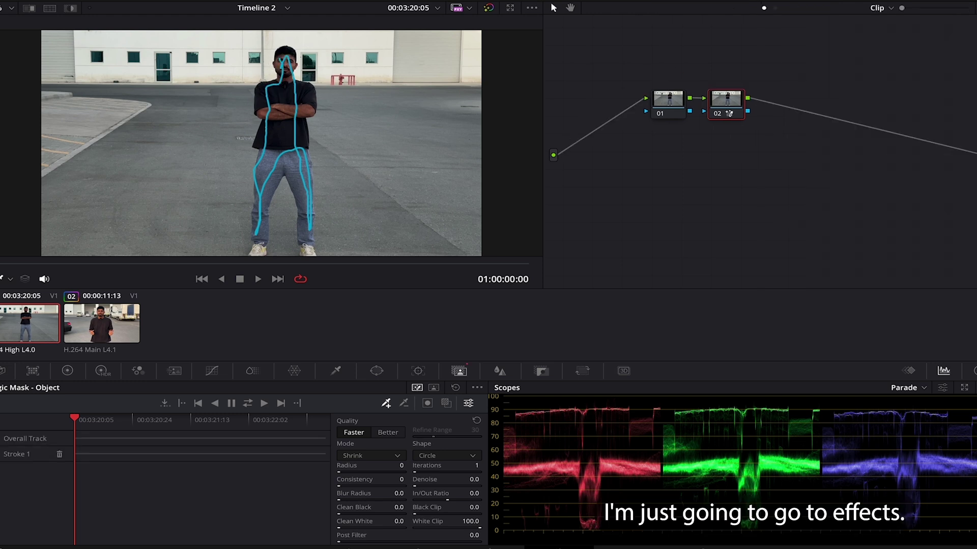
click(913, 2)
click(963, 11)
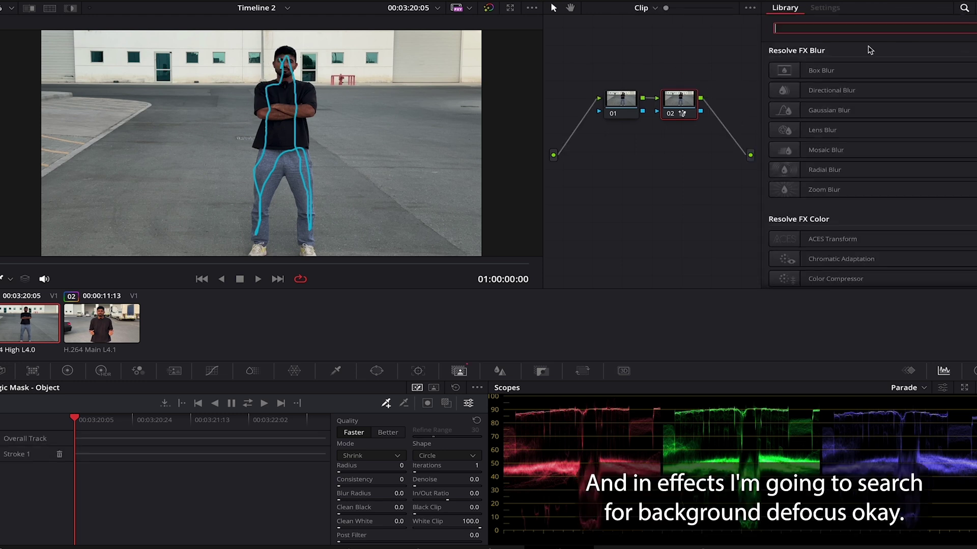
text(BAC)
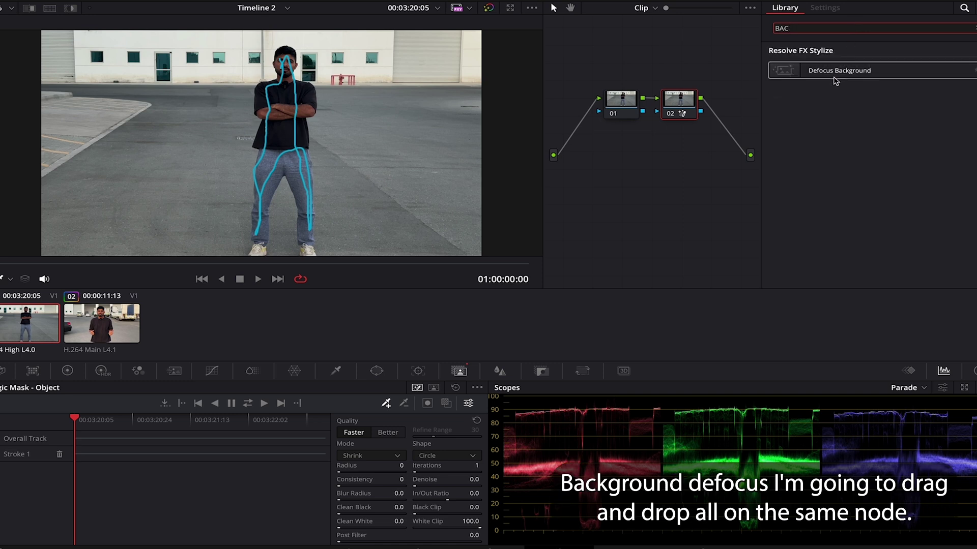
drag(835, 75, 680, 111)
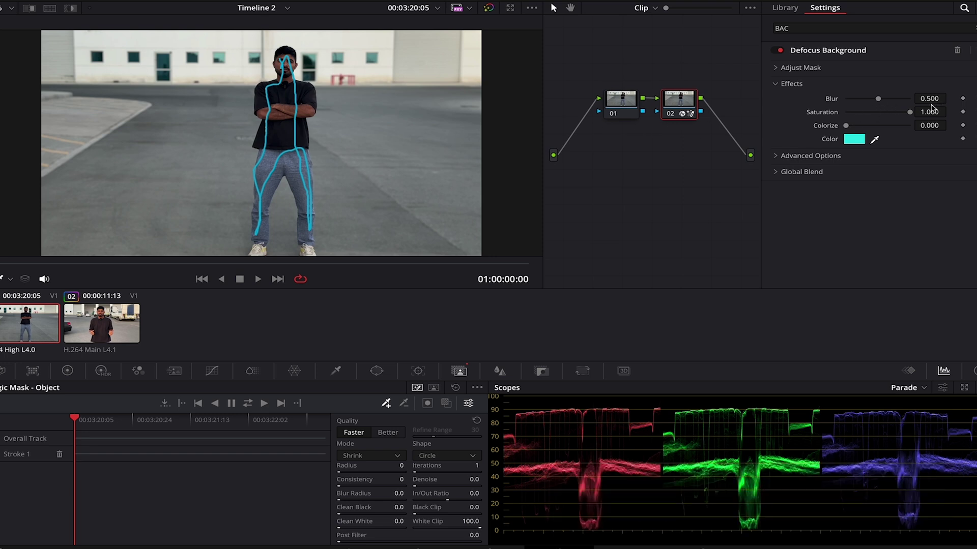
mouse_move(881, 102)
mouse_down()
mouse_move(896, 109)
mouse_move(868, 109)
mouse_move(882, 108)
mouse_up()
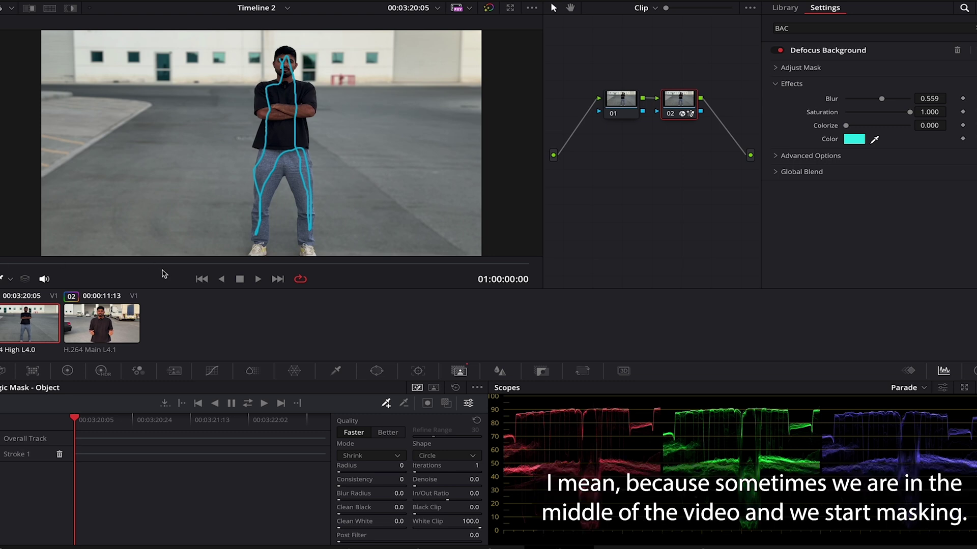
Step: Return to the clip's first frame and track the man's Magic Mask forward through the whole clip
click(189, 264)
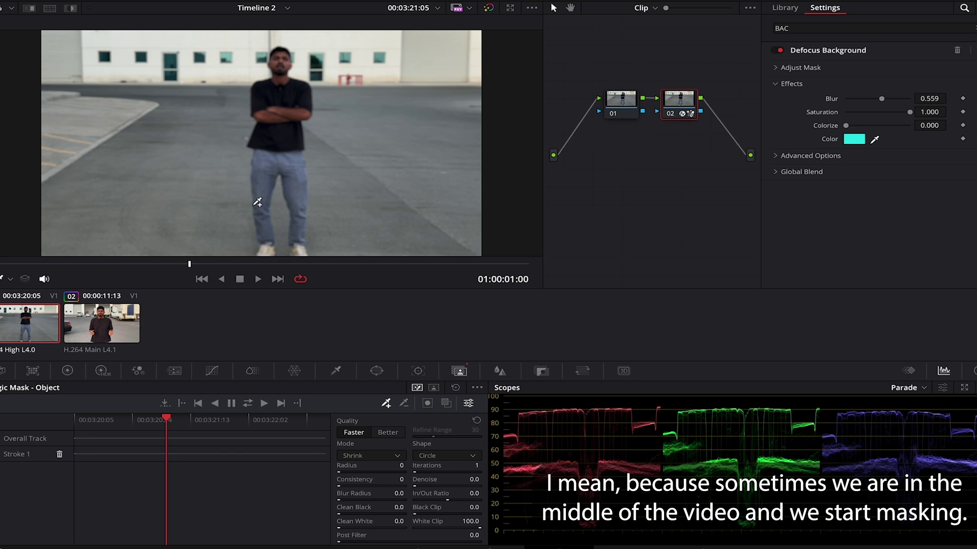
drag(189, 264, 5, 251)
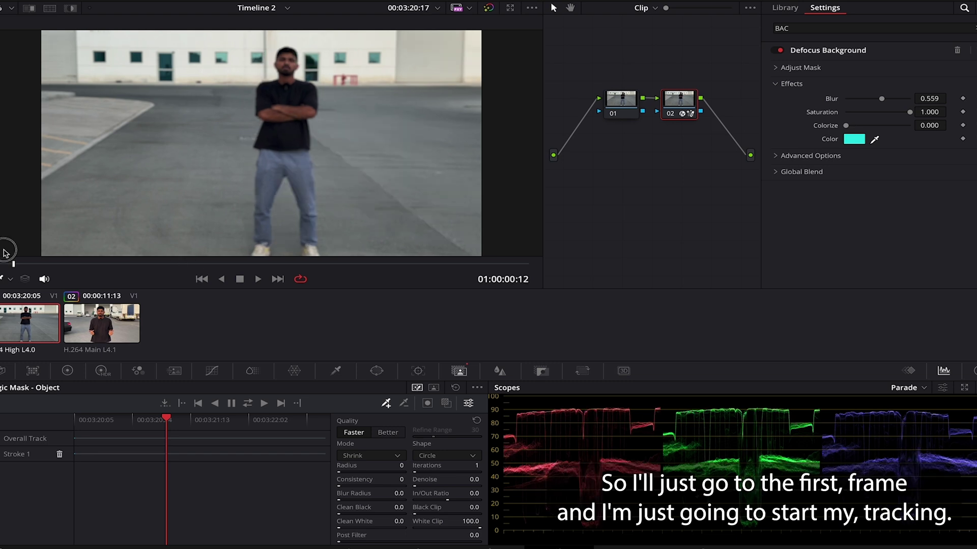
click(264, 403)
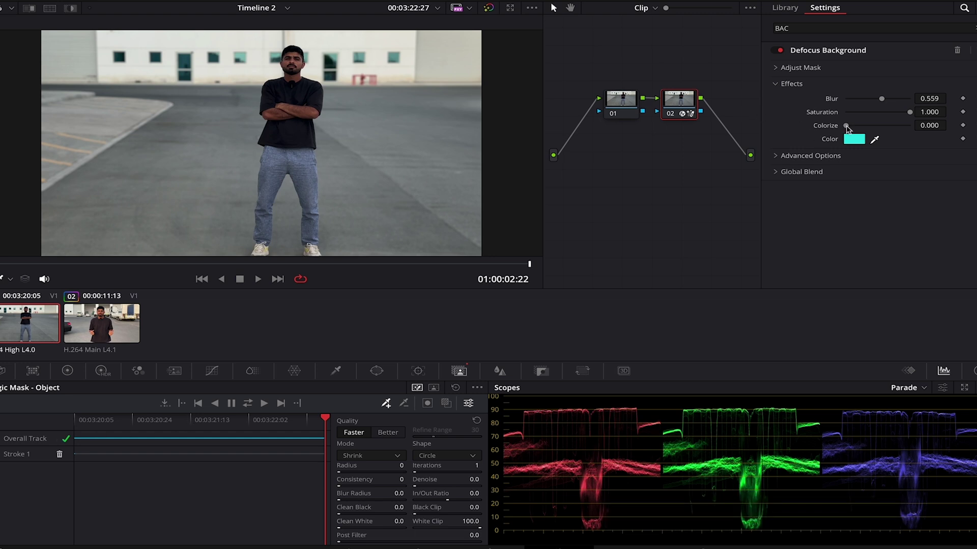
Step: Set the Defocus Background effect's Colorize to about 0.321, Anamorphism to about 1.274 and Highlights to about 0.413
drag(846, 126, 867, 131)
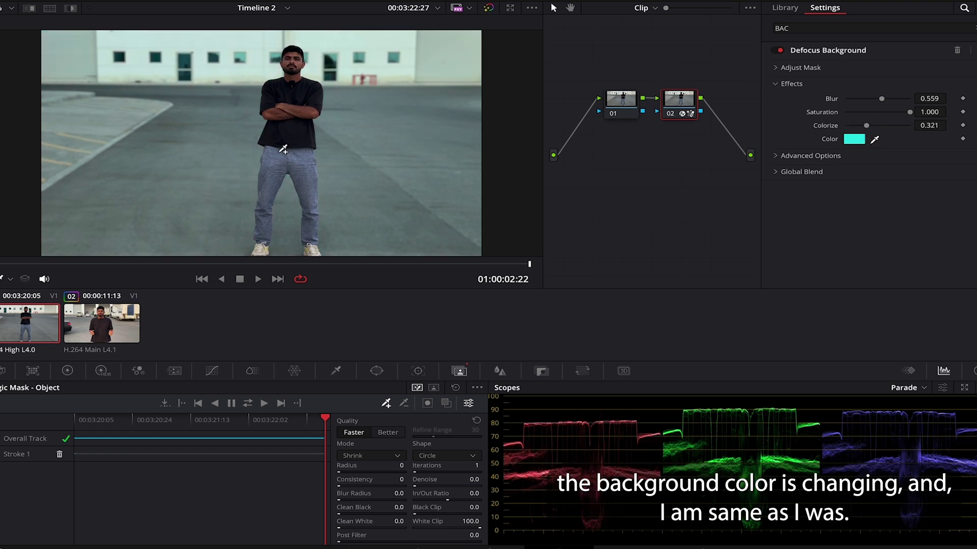
click(778, 157)
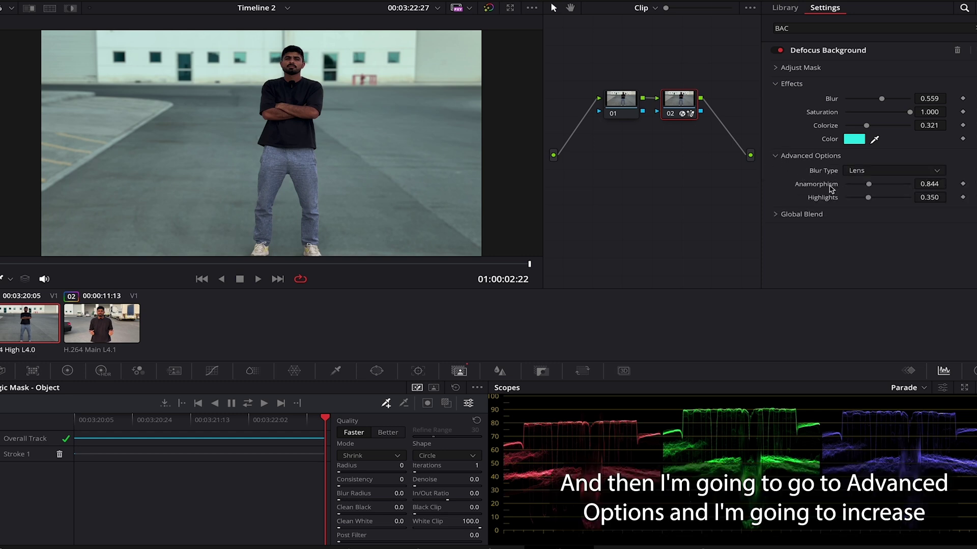
mouse_move(870, 187)
mouse_down()
mouse_move(883, 188)
mouse_move(873, 202)
mouse_up()
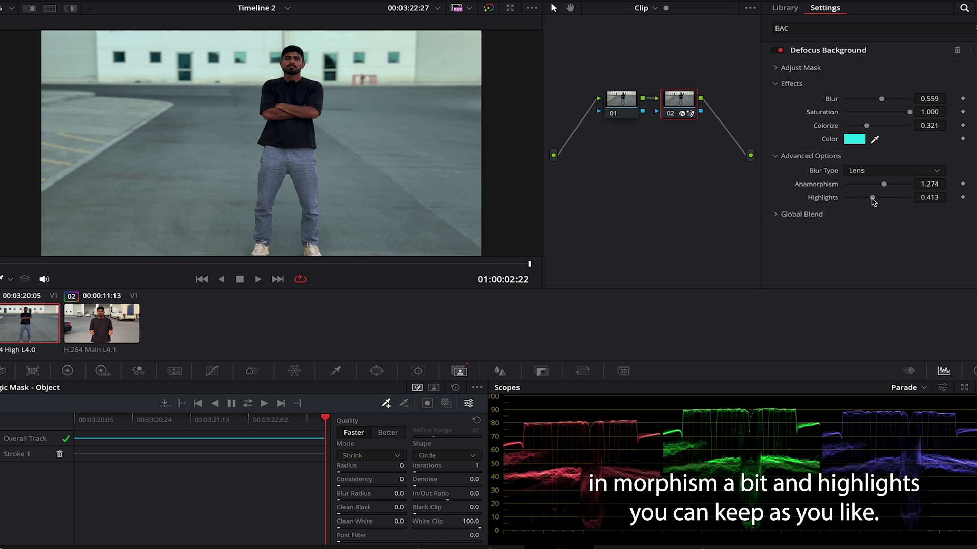
click(778, 216)
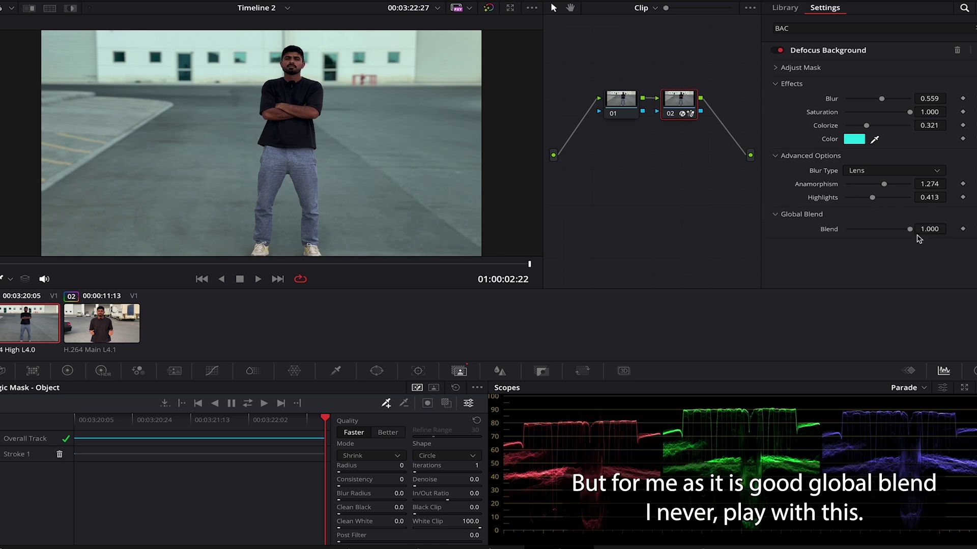
click(779, 215)
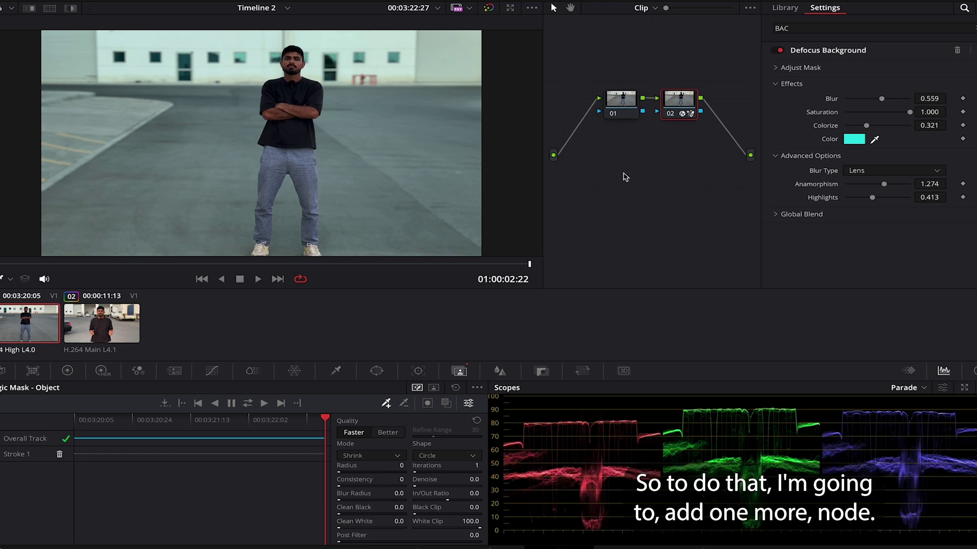
Step: Add a serial node after node 02 with a soft oval window around the man's face, about size 8.42, aspect 35.34 and softness 16.90
key(alt+s)
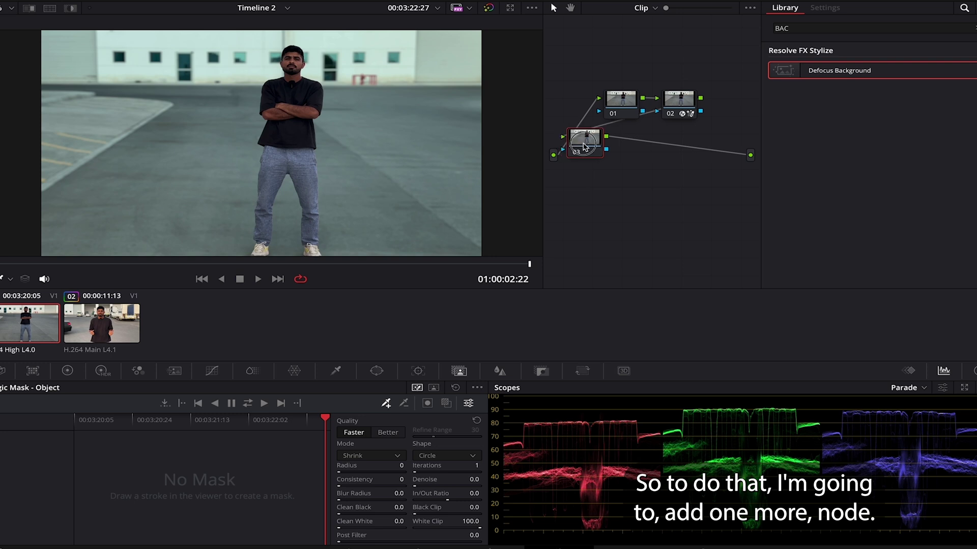
click(377, 371)
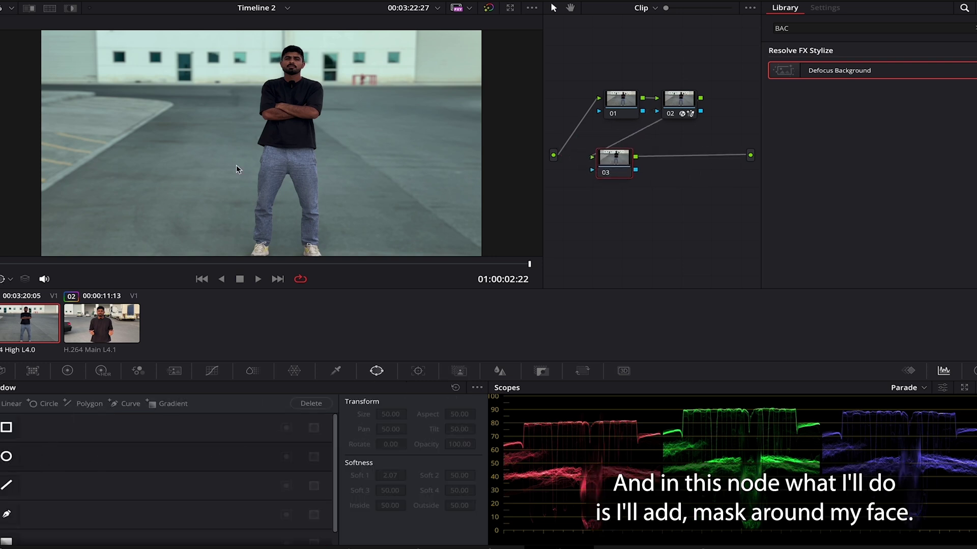
click(6, 456)
drag(290, 141, 324, 87)
drag(290, 155, 303, 69)
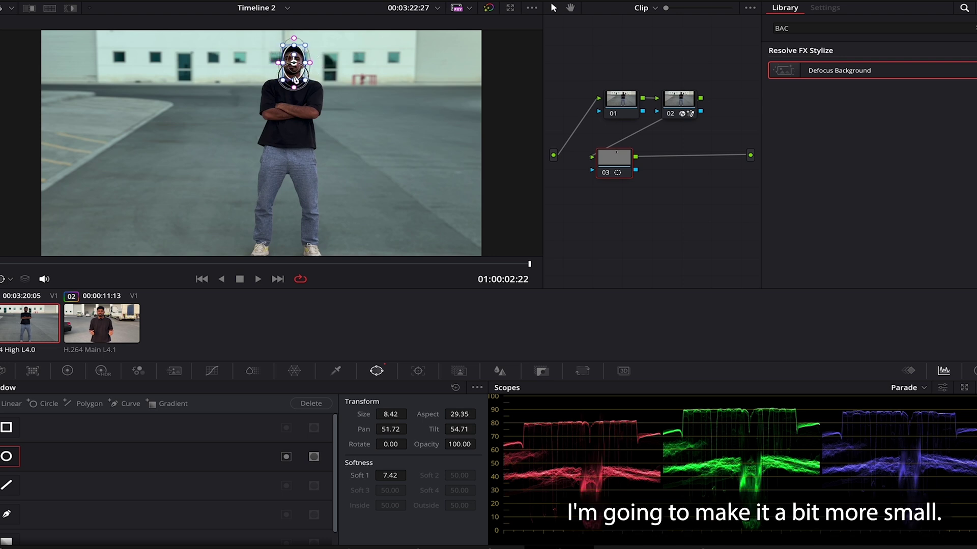
drag(295, 83, 315, 63)
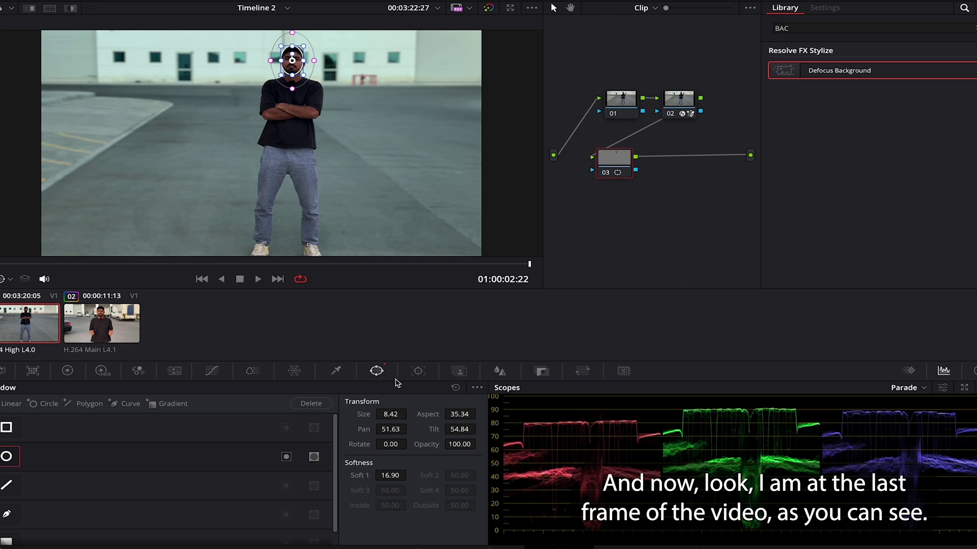
Step: Track the face window backwards through the clip and raise node 03's Gamma to 0.14
click(418, 371)
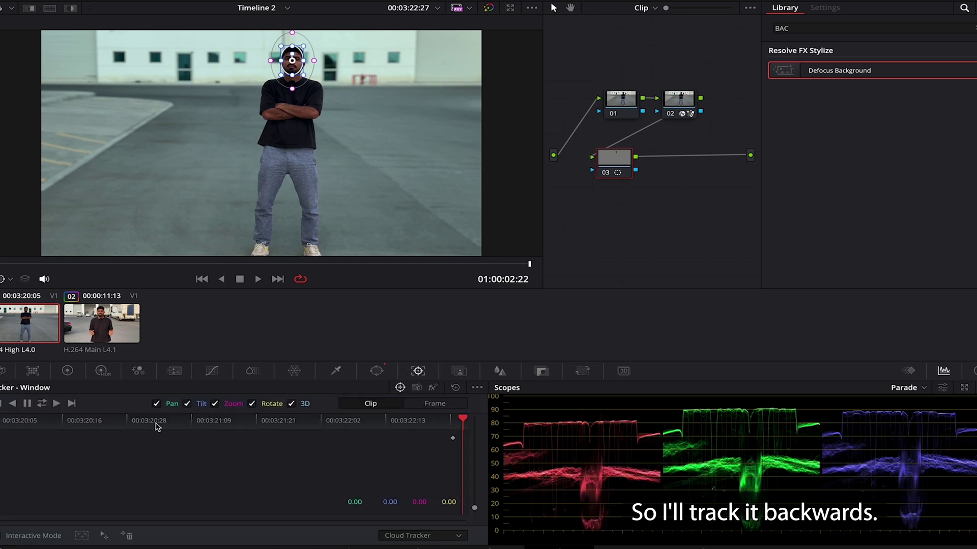
click(14, 404)
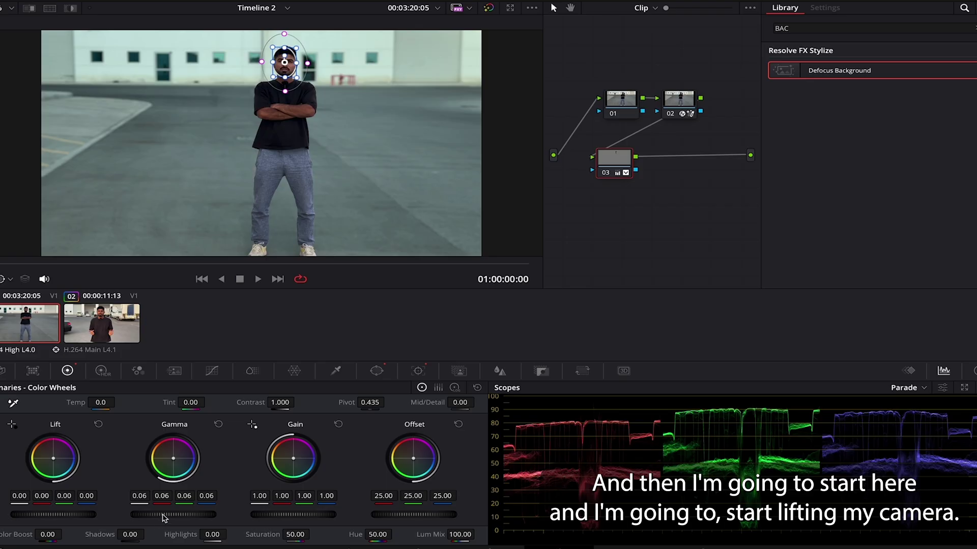
drag(163, 518, 189, 515)
drag(321, 533, 328, 533)
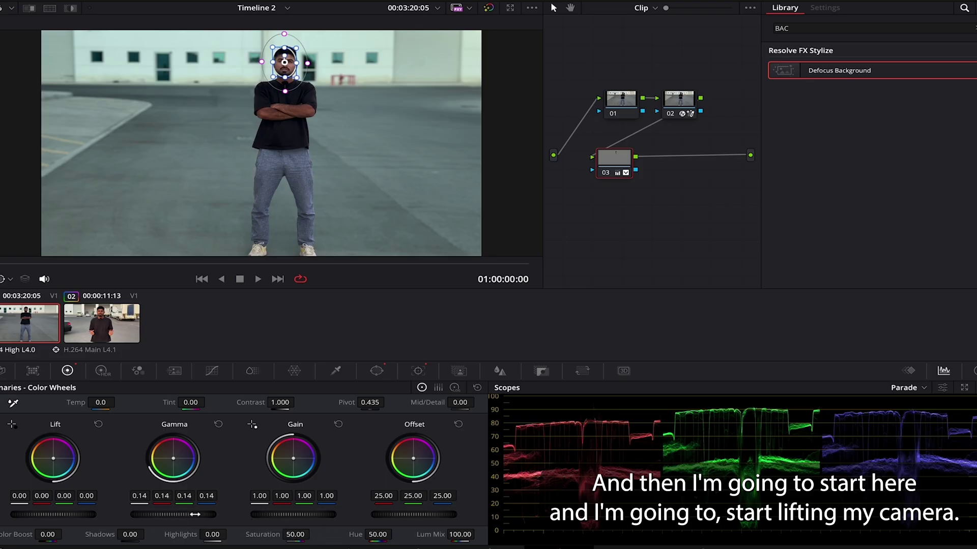
Step: Compare the face with and without node 03's correction by disabling and re-enabling that node several times
click(679, 101)
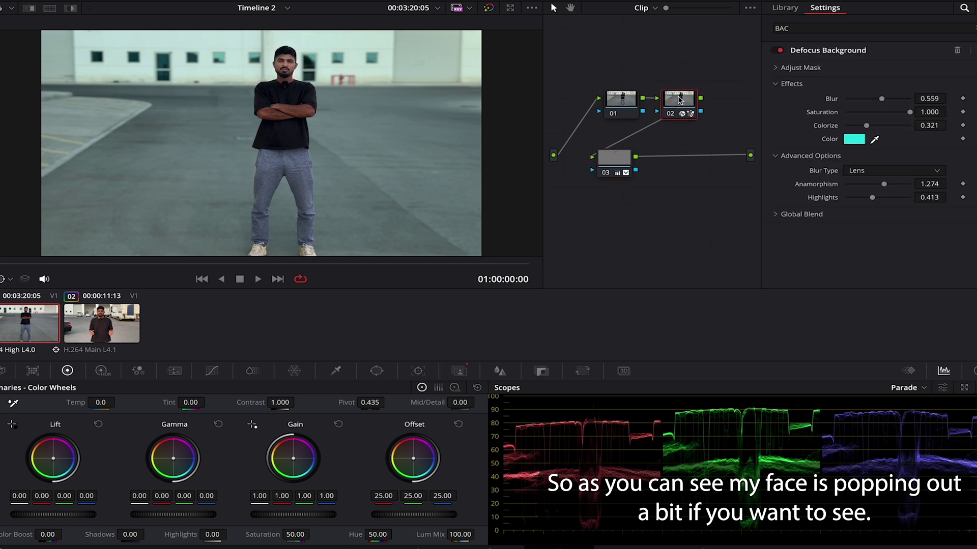
click(606, 173)
click(606, 173)
click(606, 173)
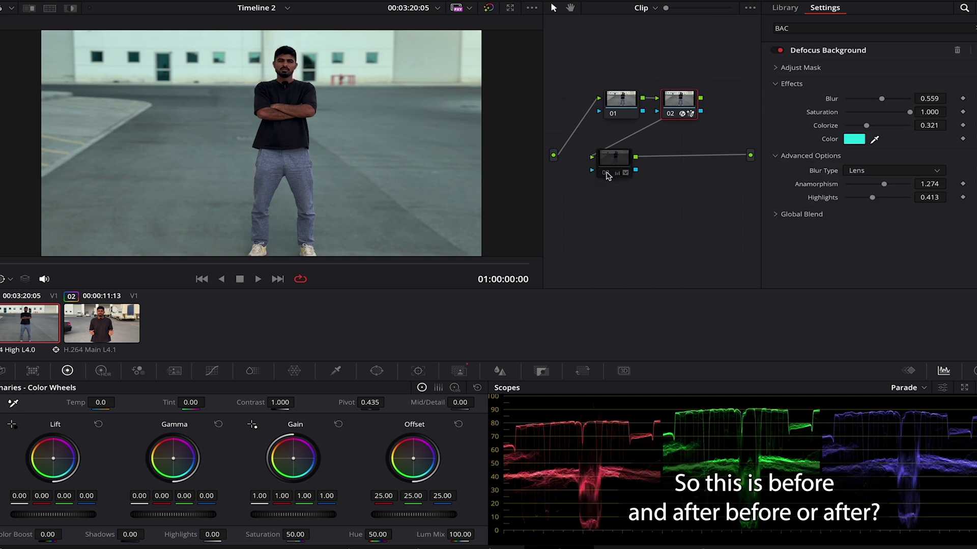
click(606, 173)
click(605, 173)
click(605, 173)
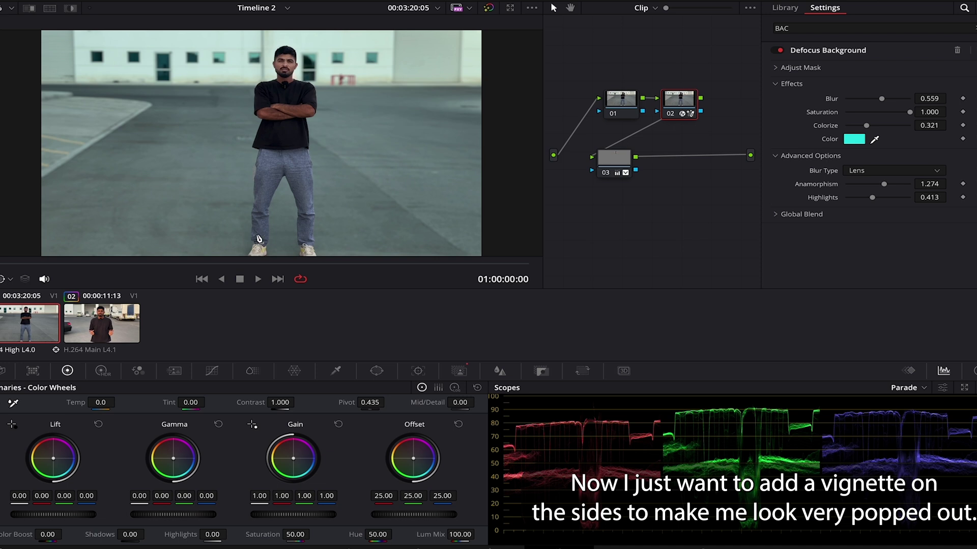
Step: Add a serial node after node 03 with a soft oval window around the man's body, about size 42.46, aspect 22.98 and softness 13.83
click(621, 161)
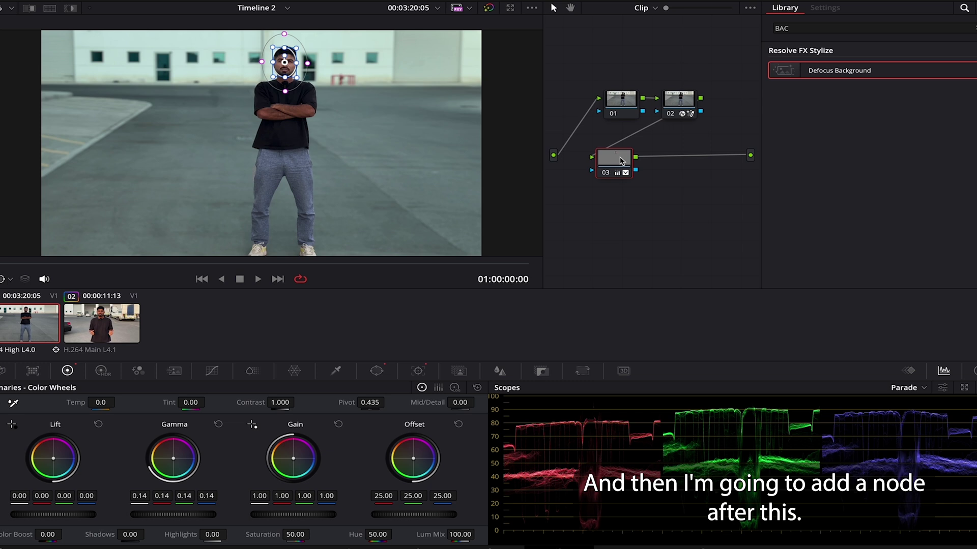
key(alt+s)
click(376, 371)
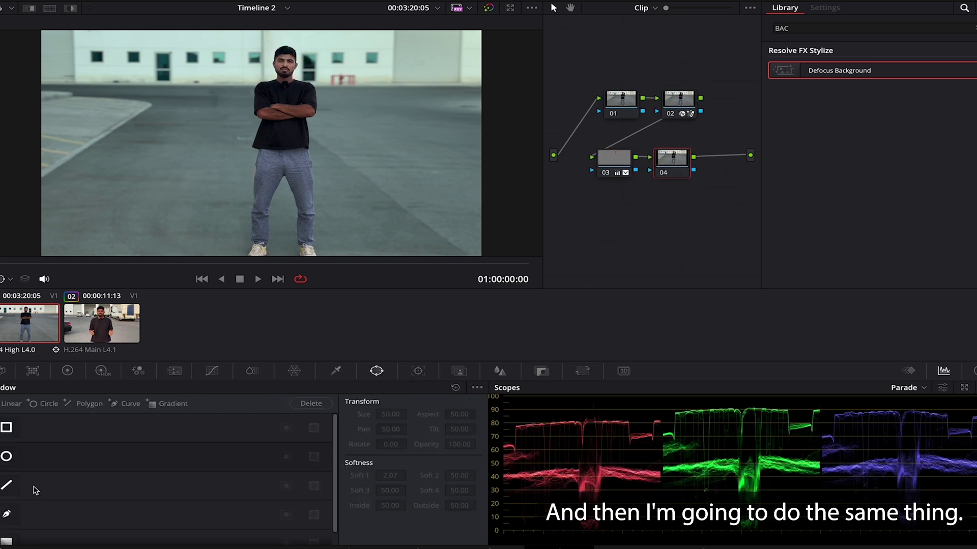
click(7, 456)
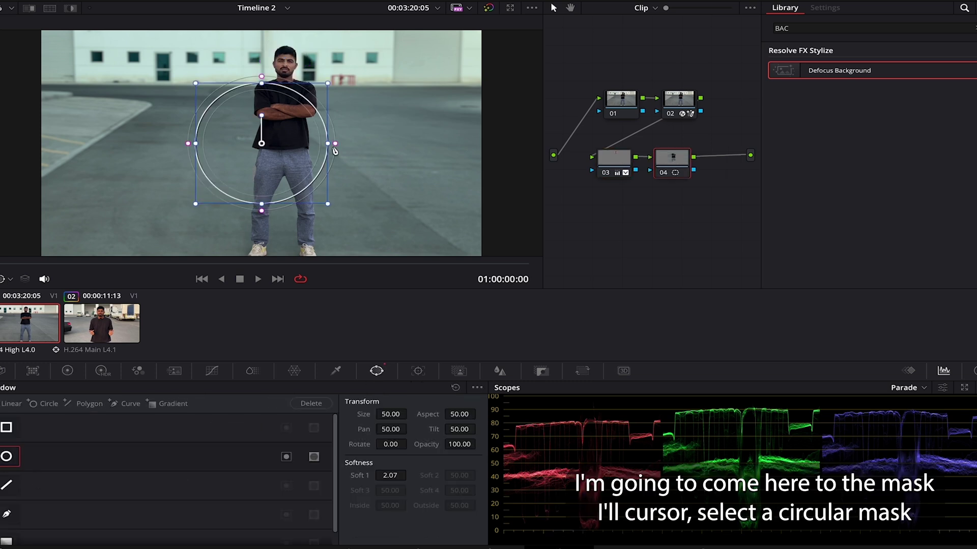
mouse_move(335, 146)
mouse_down()
mouse_move(379, 144)
mouse_move(317, 144)
mouse_up()
drag(262, 84, 270, 32)
drag(266, 94, 286, 91)
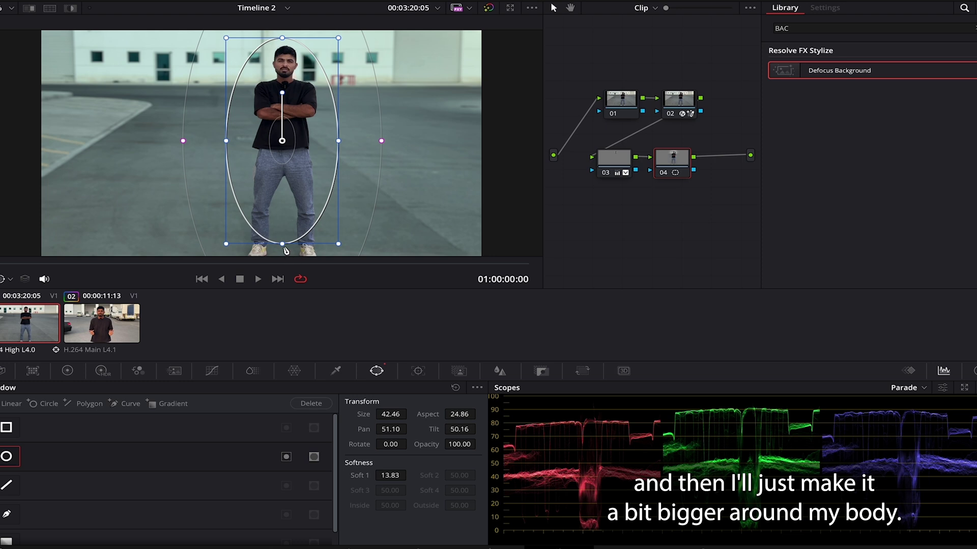
drag(282, 244, 282, 251)
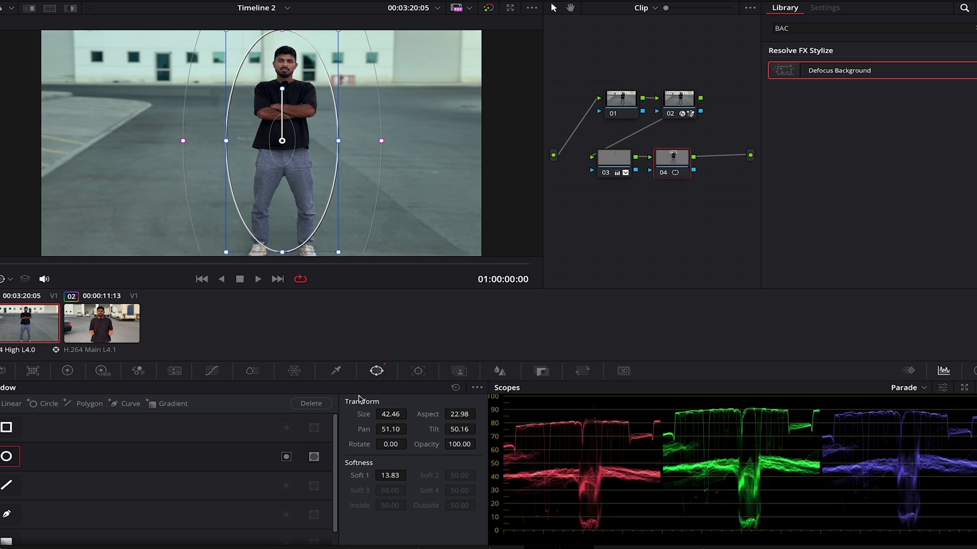
Step: Track the body window forward to the end of the clip and lower node 04's Offset to 14.70
click(417, 374)
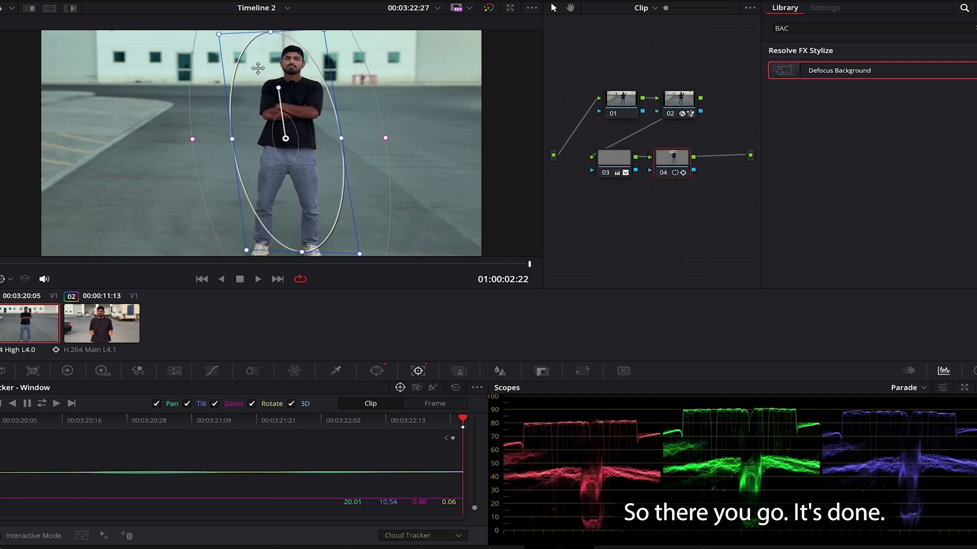
click(67, 371)
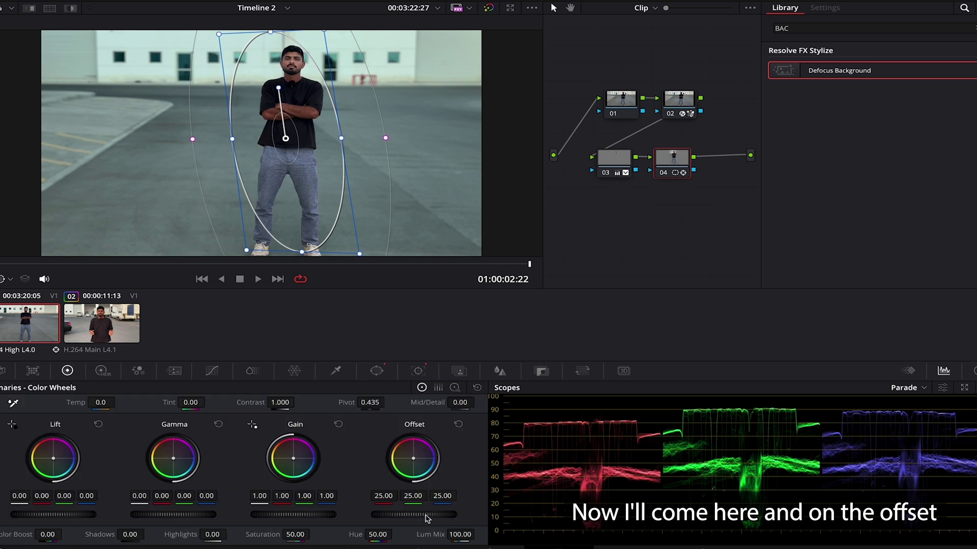
drag(426, 518, 400, 518)
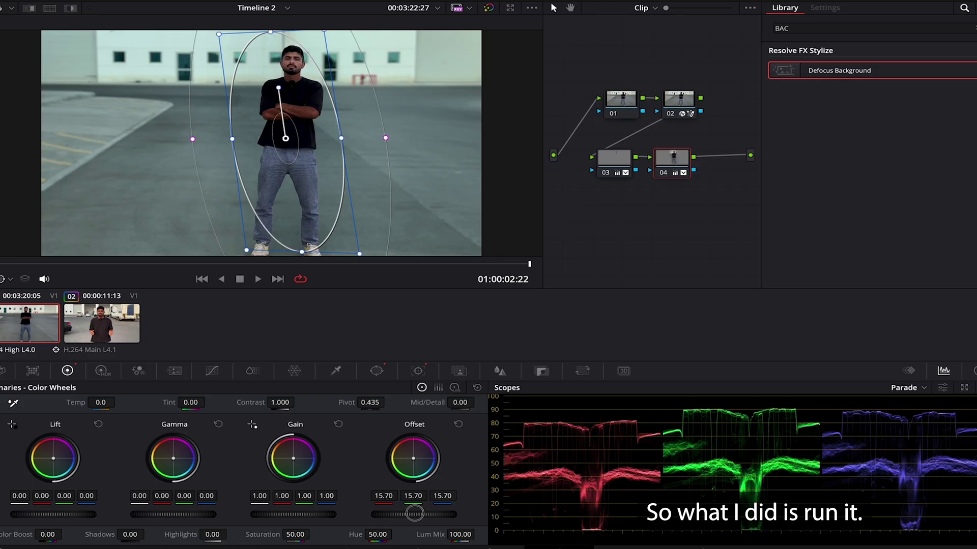
drag(381, 505, 402, 487)
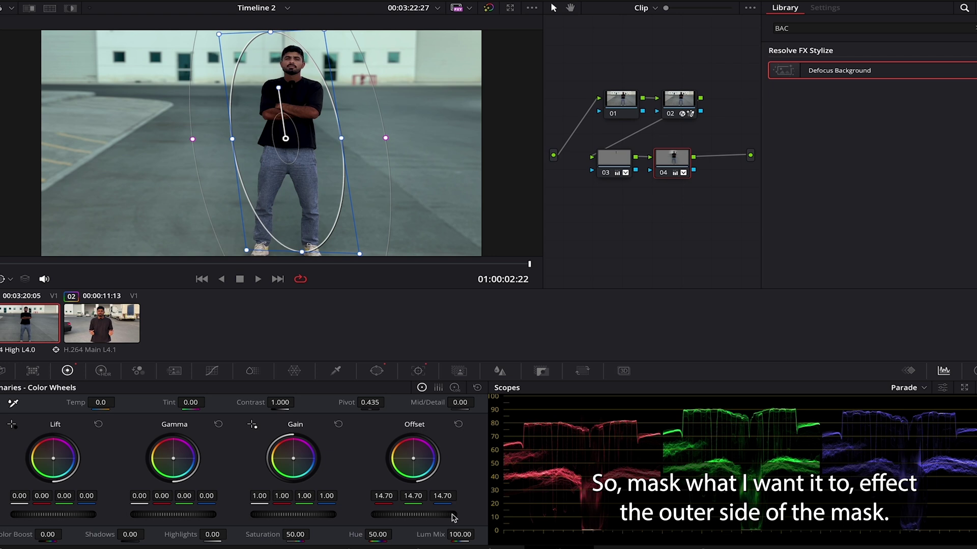
Step: Invert node 04's circular window so the darkening applies only outside the man's body
click(376, 371)
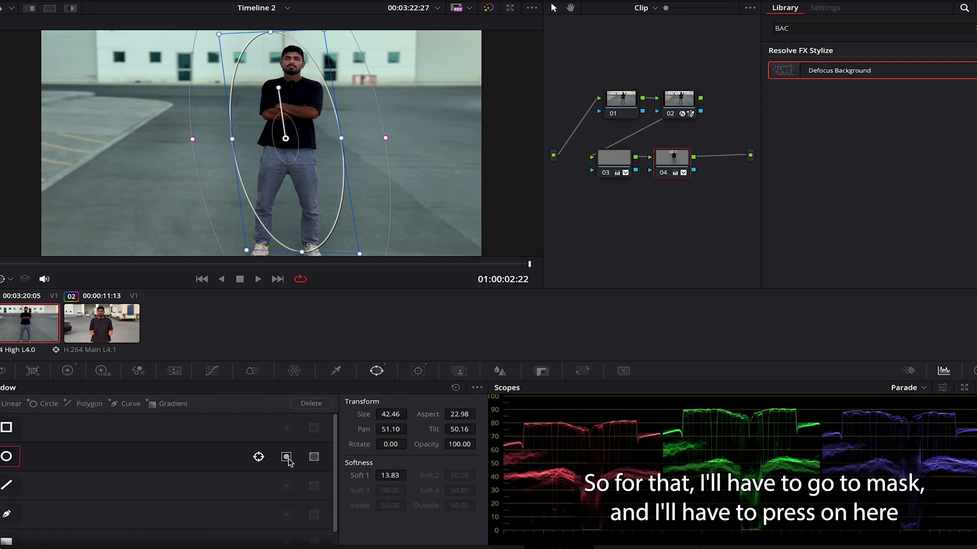
click(286, 456)
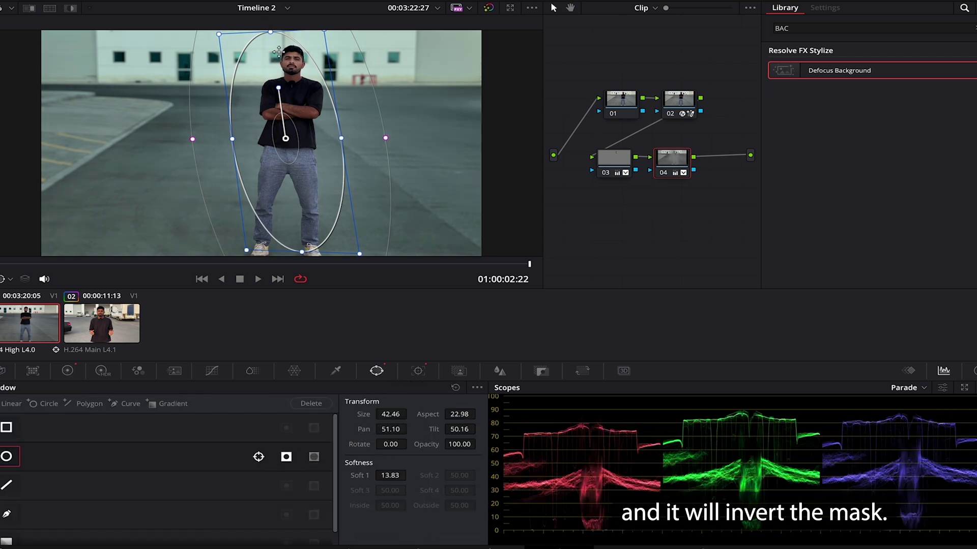
Step: Raise the body window's softness to 18.00 and lower node 04's Offset to 4.25
mouse_move(386, 139)
mouse_down()
mouse_move(428, 136)
mouse_move(400, 138)
mouse_up()
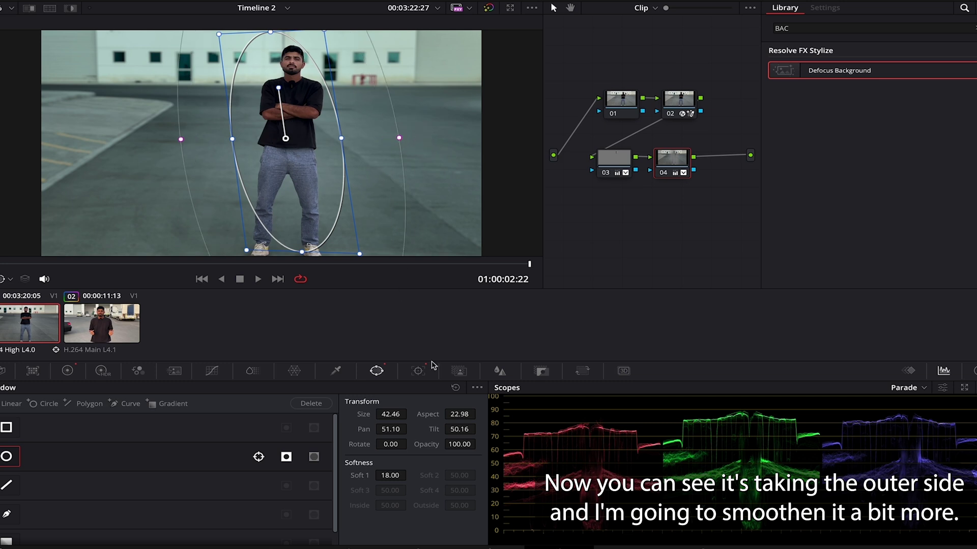
click(69, 372)
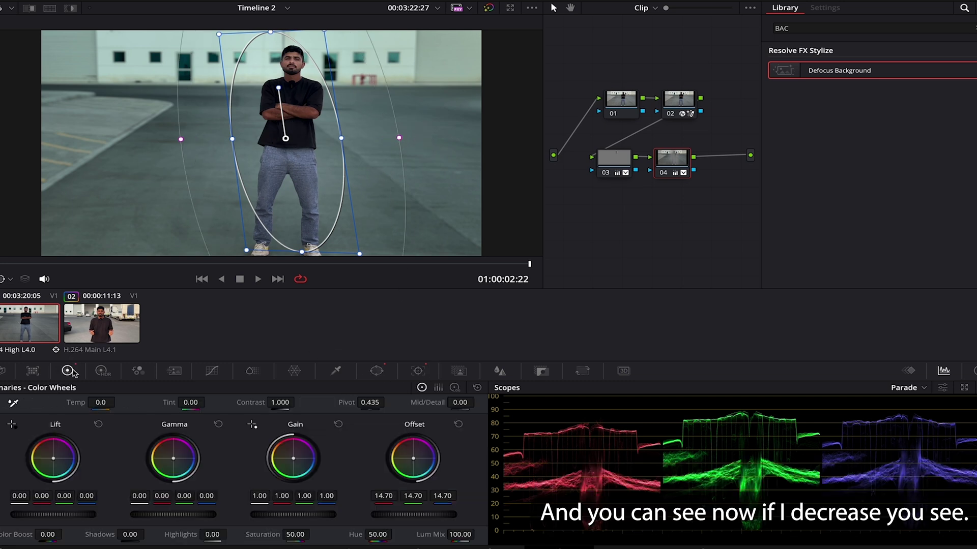
drag(427, 517, 209, 507)
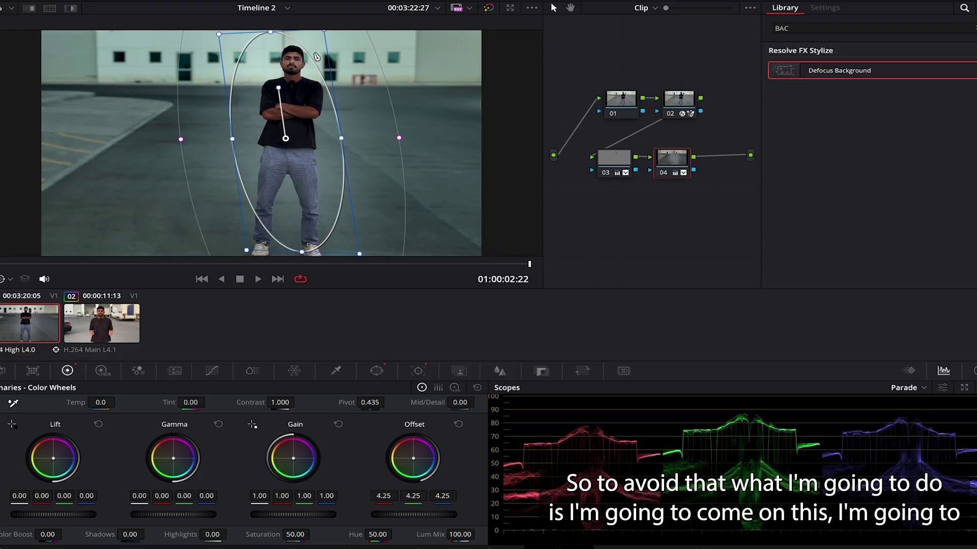
Step: Add an outside node after node 04 and raise its Offset to 31.60 to brighten the man
right_click(677, 165)
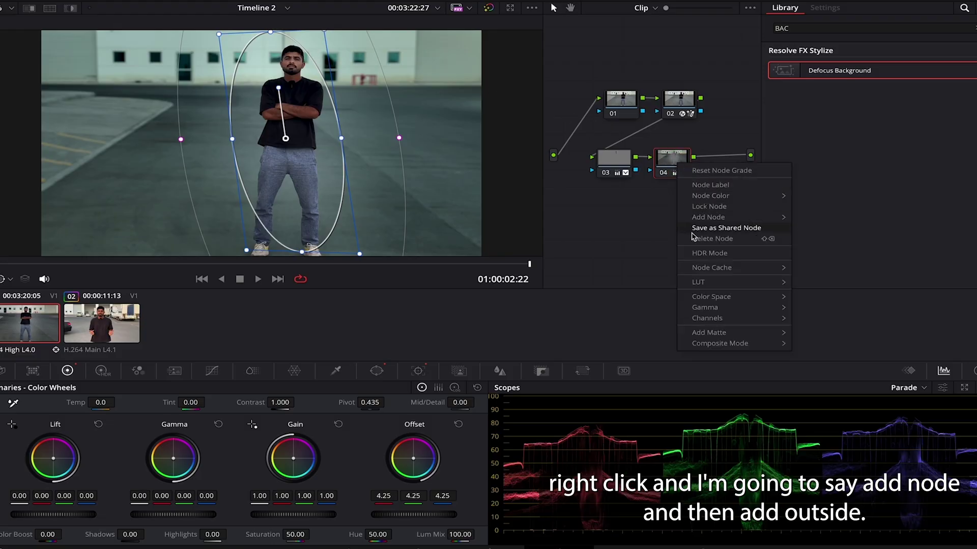
mouse_move(716, 220)
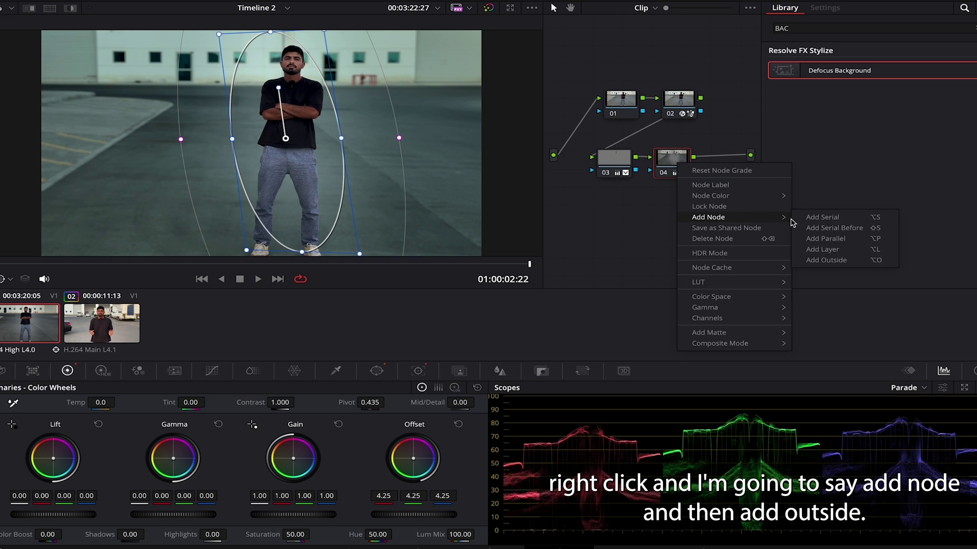
click(819, 261)
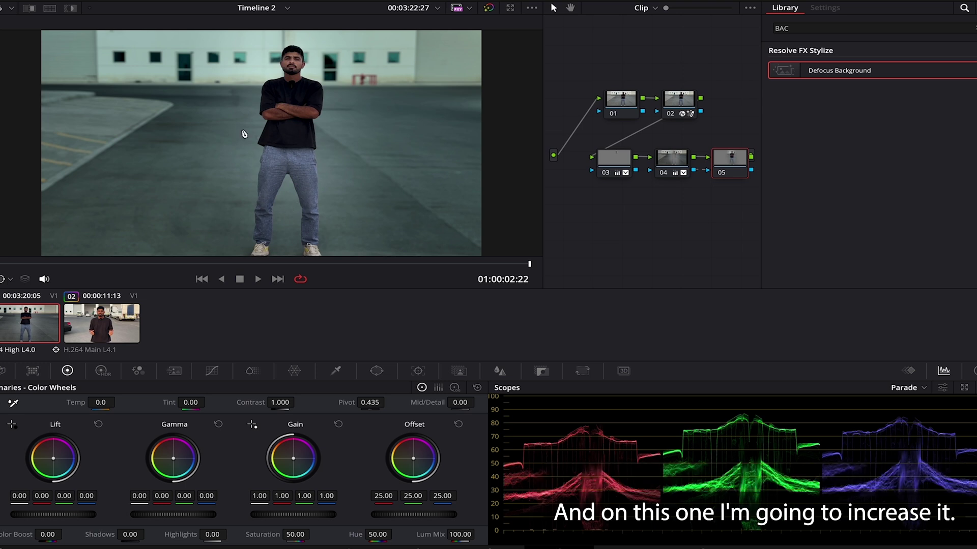
drag(396, 514, 432, 514)
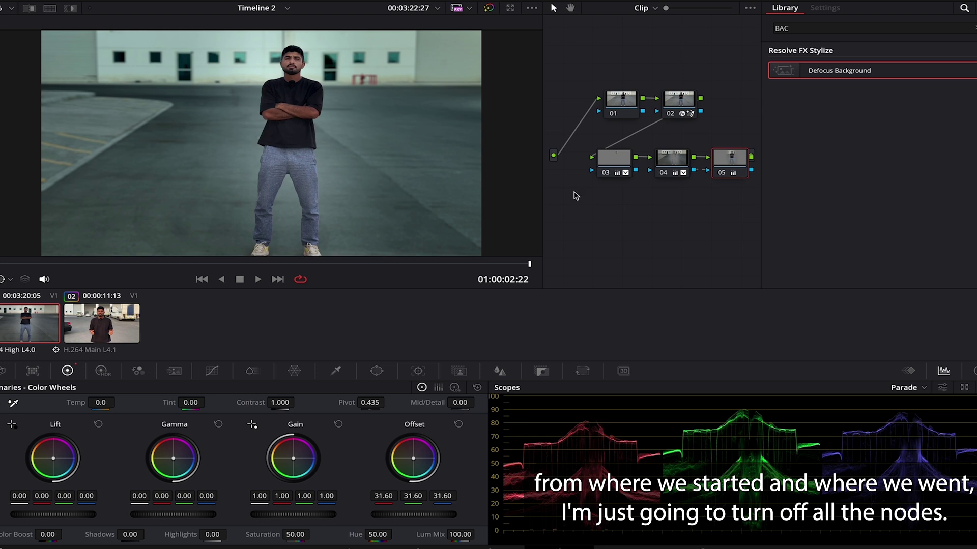
Step: Compare the shot before and after grading by disabling nodes 05, 04, 03 and 02 and re-enabling them all
click(722, 173)
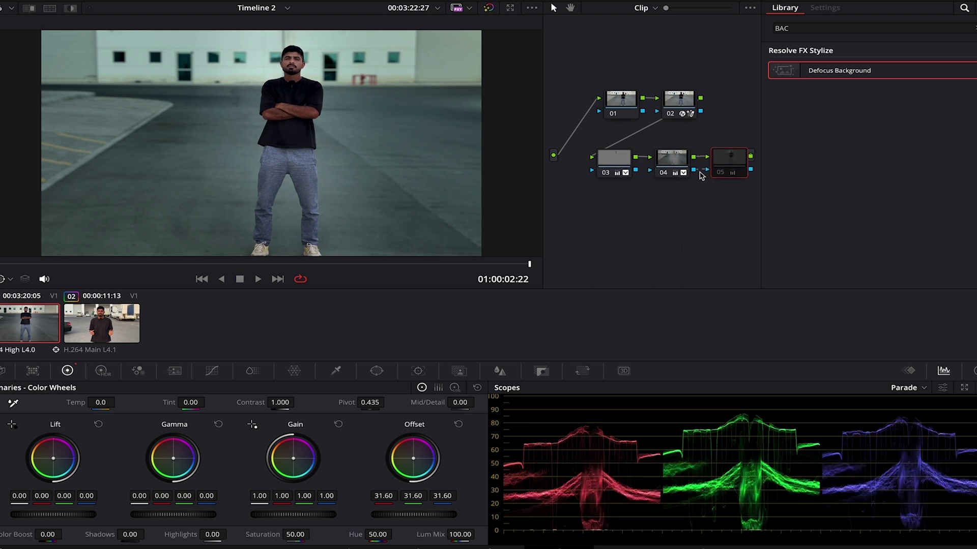
click(663, 173)
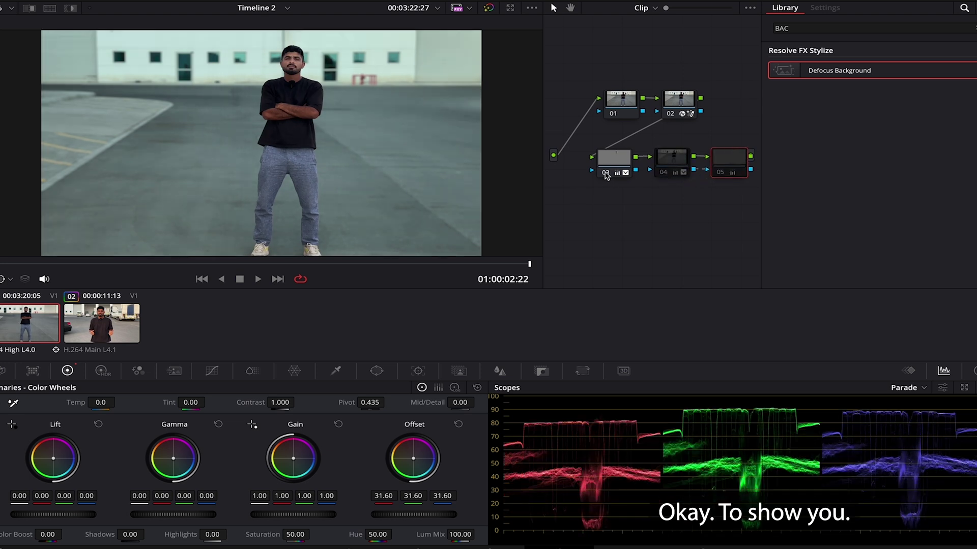
click(605, 173)
click(670, 114)
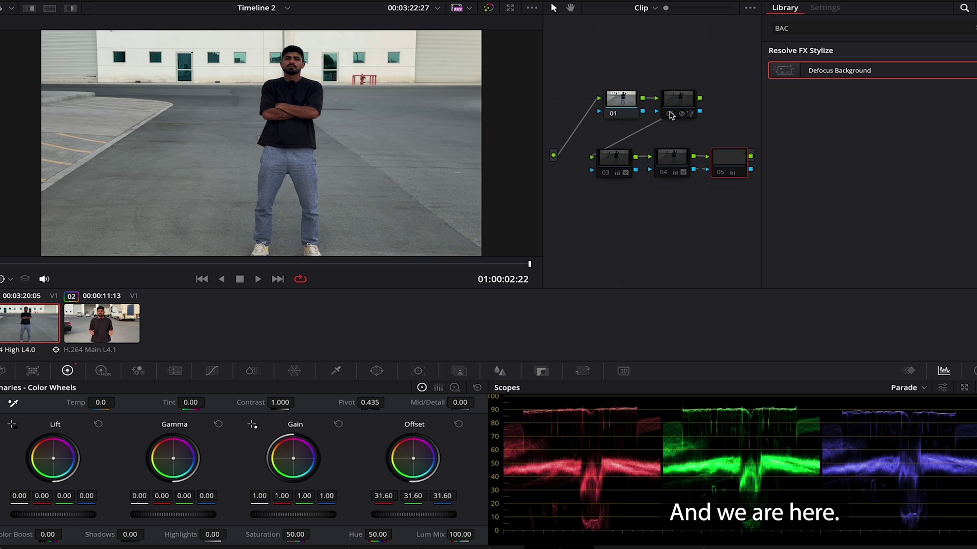
click(669, 114)
click(606, 173)
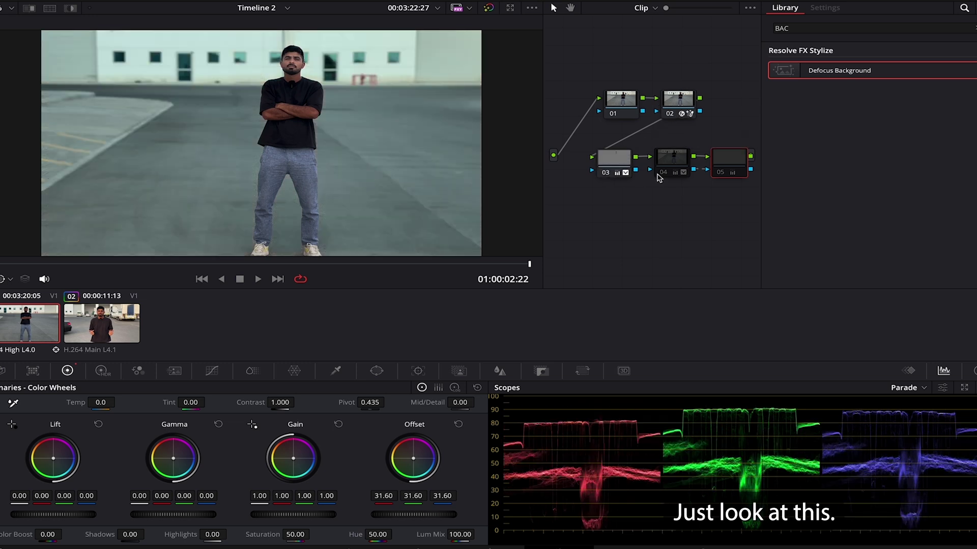
click(662, 173)
click(721, 174)
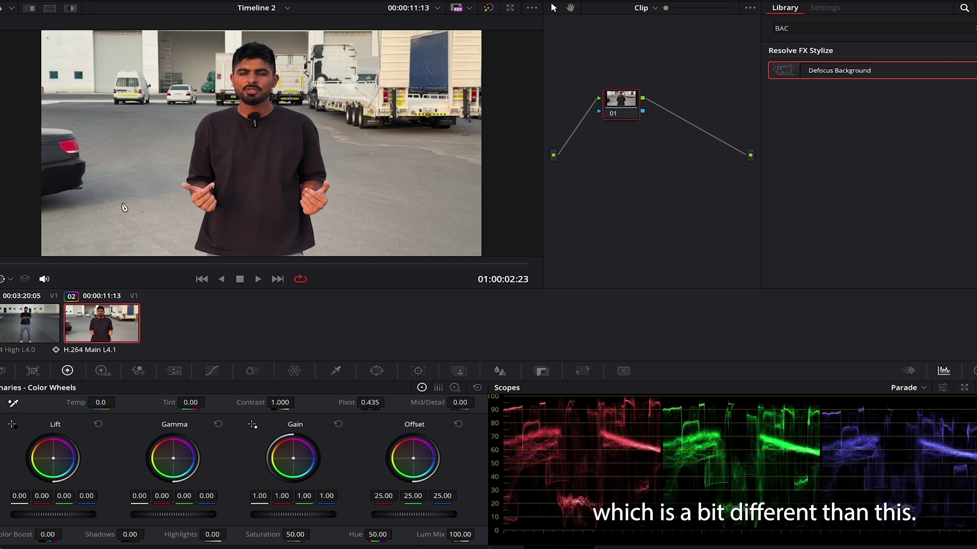
Step: In the second clip, add a serial node 02 and outline the man's face and torso with a Magic Mask stroke
key(Up)
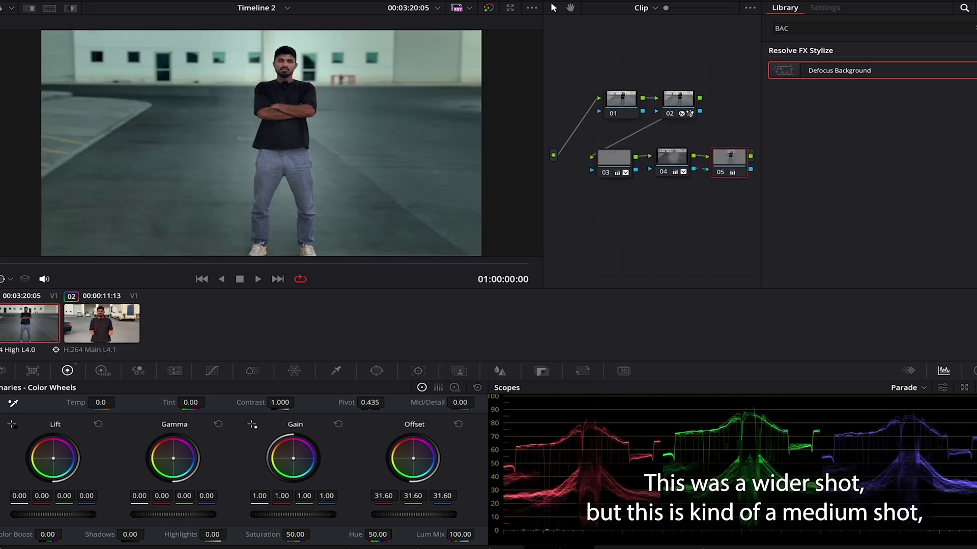
click(118, 338)
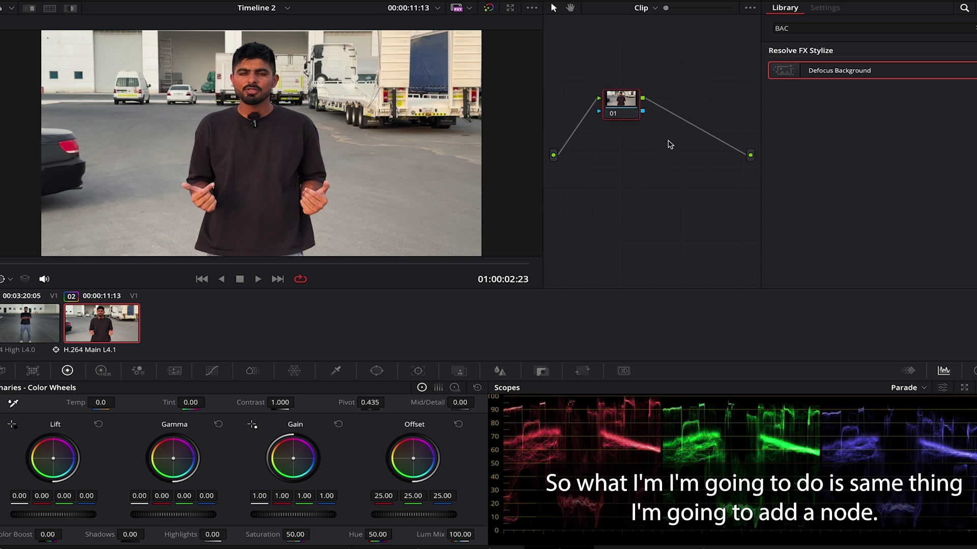
key(alt+s)
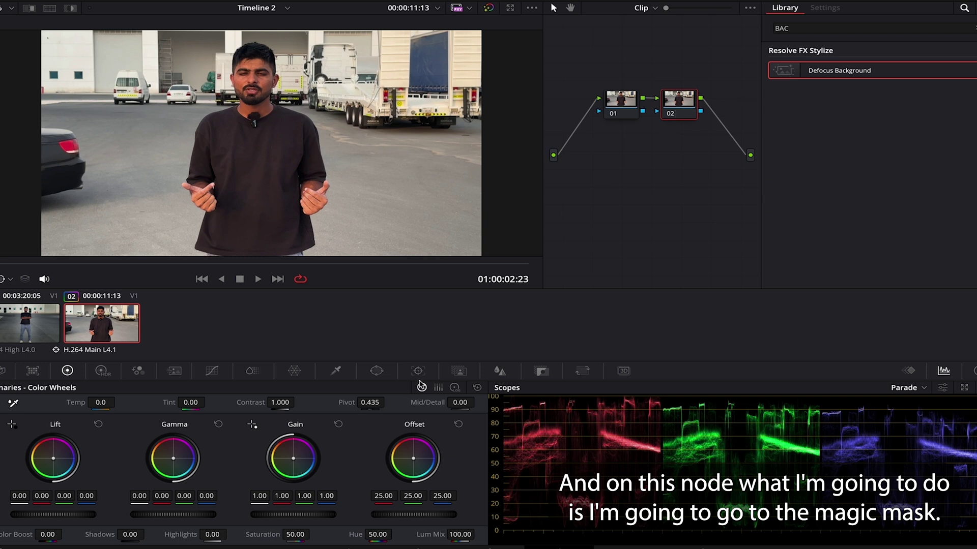
click(458, 371)
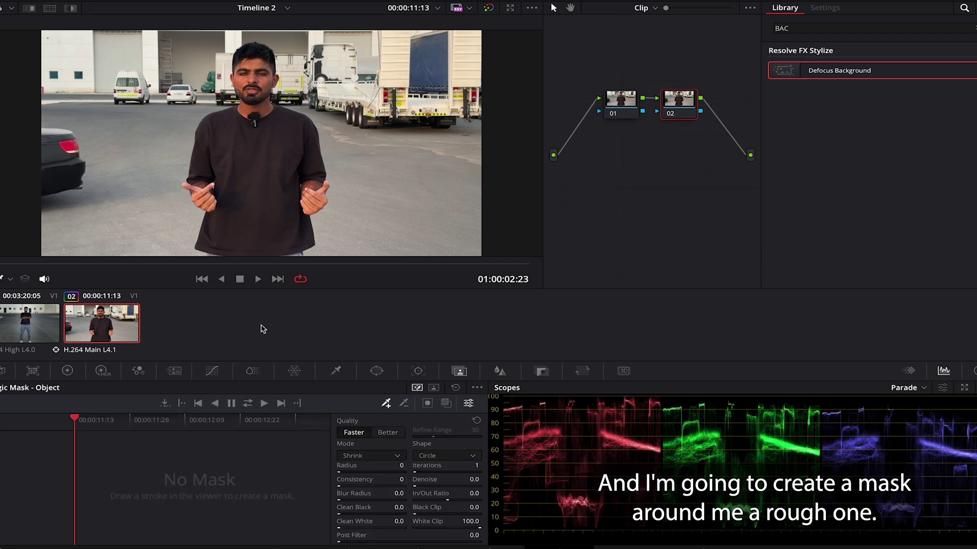
mouse_move(250, 73)
mouse_down()
mouse_move(273, 136)
mouse_move(310, 153)
mouse_move(314, 179)
mouse_move(295, 207)
mouse_move(287, 251)
mouse_move(215, 236)
mouse_move(223, 170)
mouse_move(219, 159)
mouse_move(208, 178)
mouse_move(200, 142)
mouse_move(212, 124)
mouse_move(245, 117)
mouse_move(252, 91)
mouse_move(255, 66)
mouse_up()
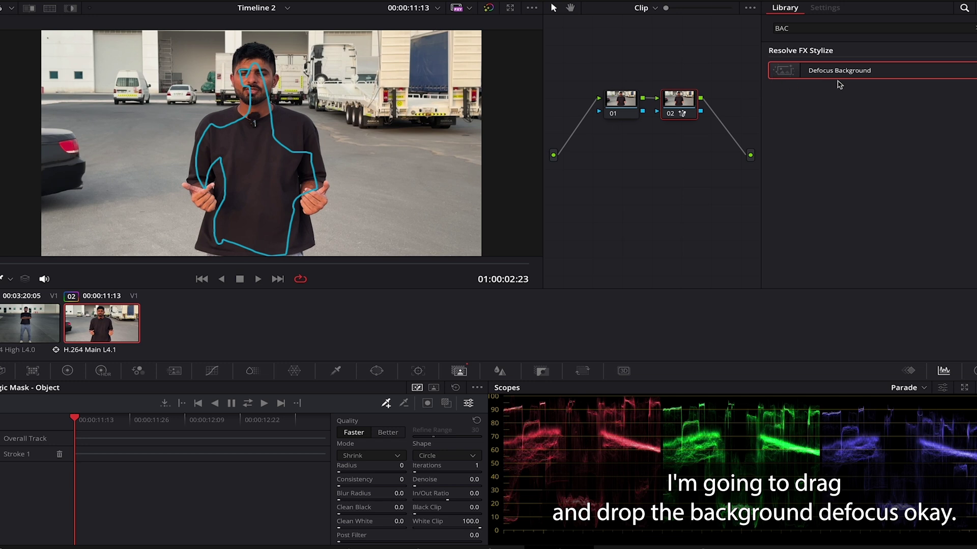
Step: Apply Defocus Background to node 02 and track the man's mask forward from the first frame to the clip's end
drag(847, 71, 680, 100)
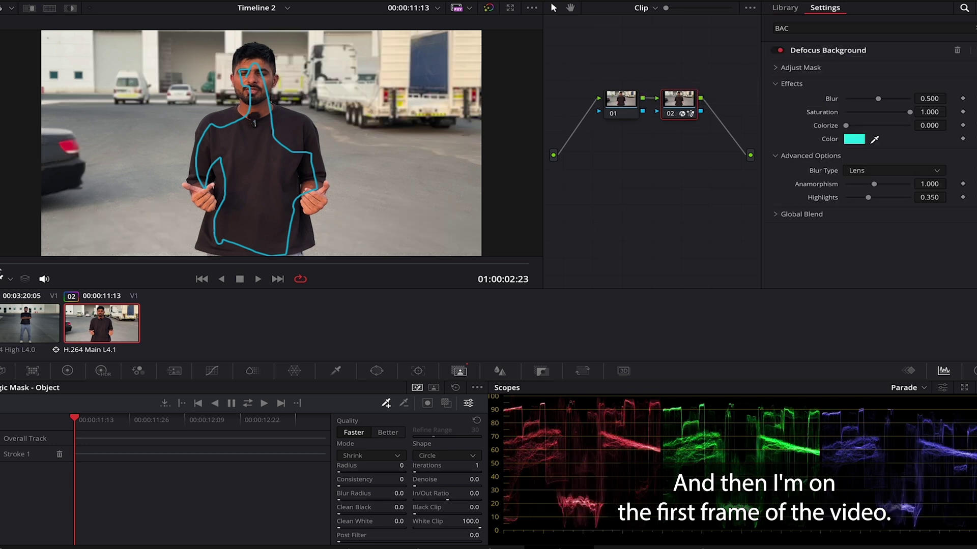
click(264, 404)
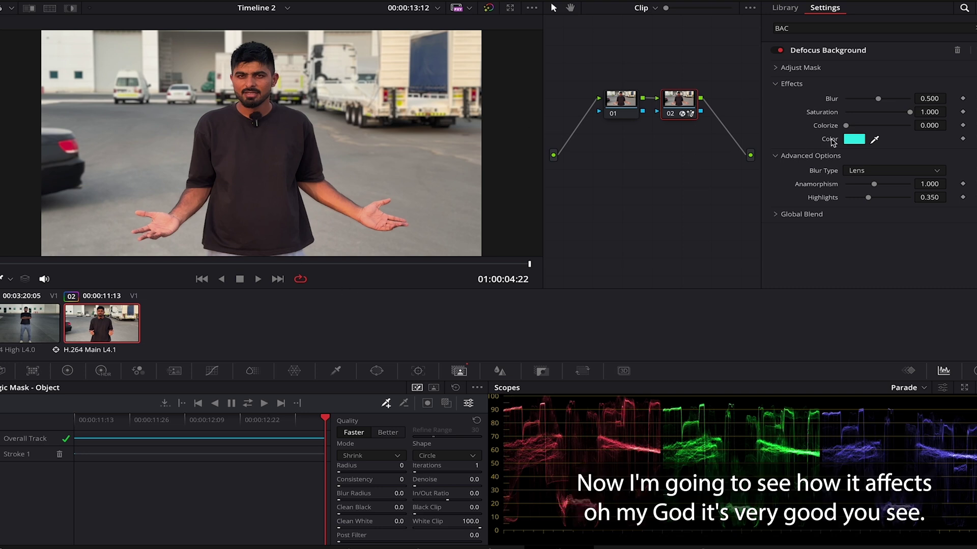
Step: Set the background defocus to Blur 0.614, Colorize 0.449 and Anamorphism 1.472
drag(882, 102, 889, 108)
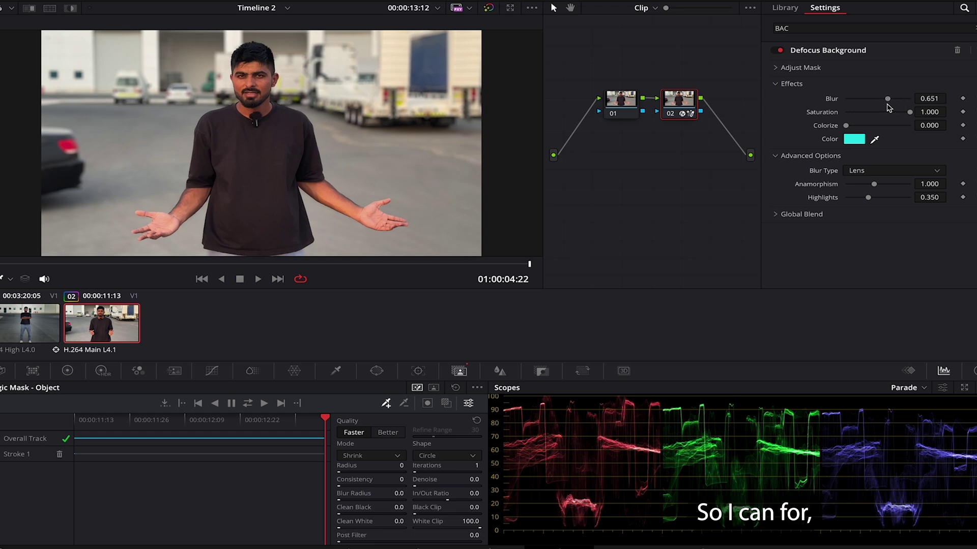
drag(887, 101, 884, 100)
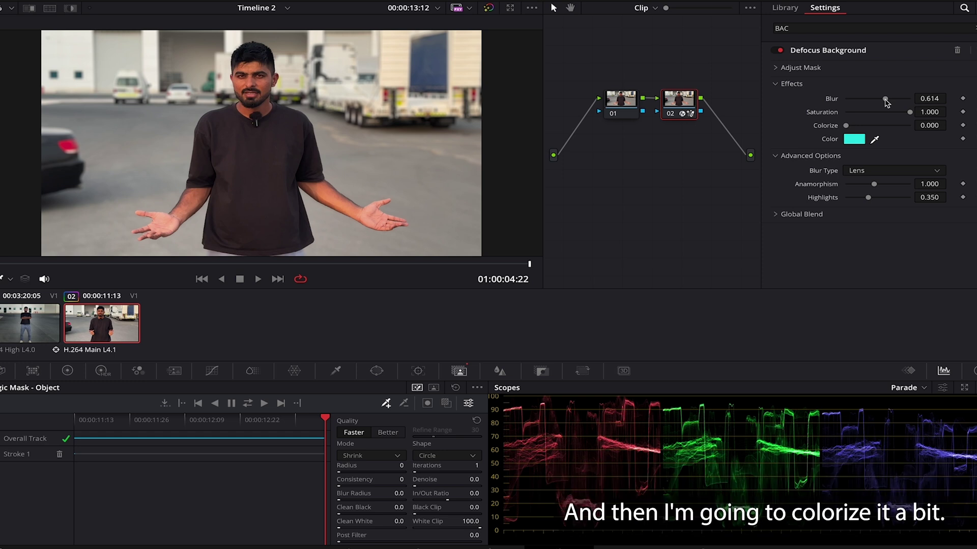
drag(846, 128, 875, 128)
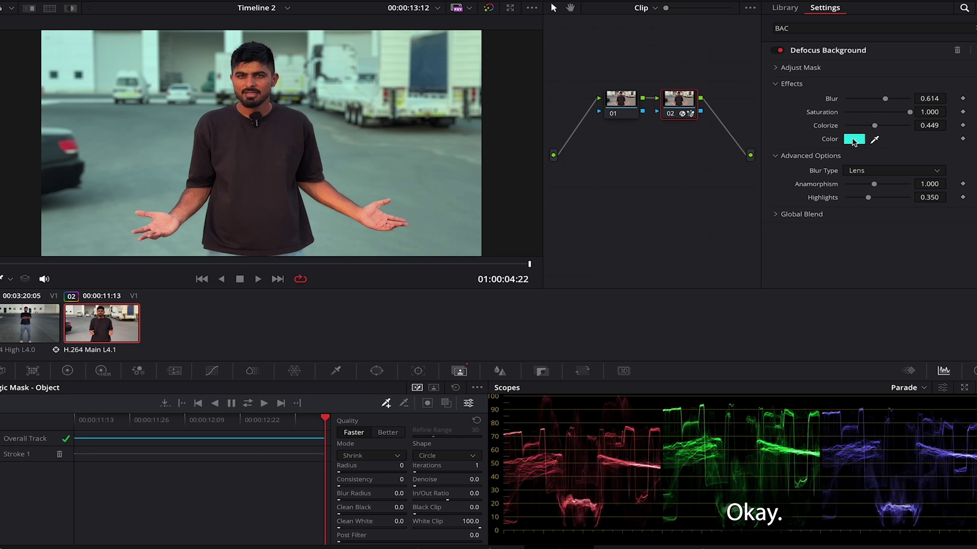
drag(875, 189, 883, 197)
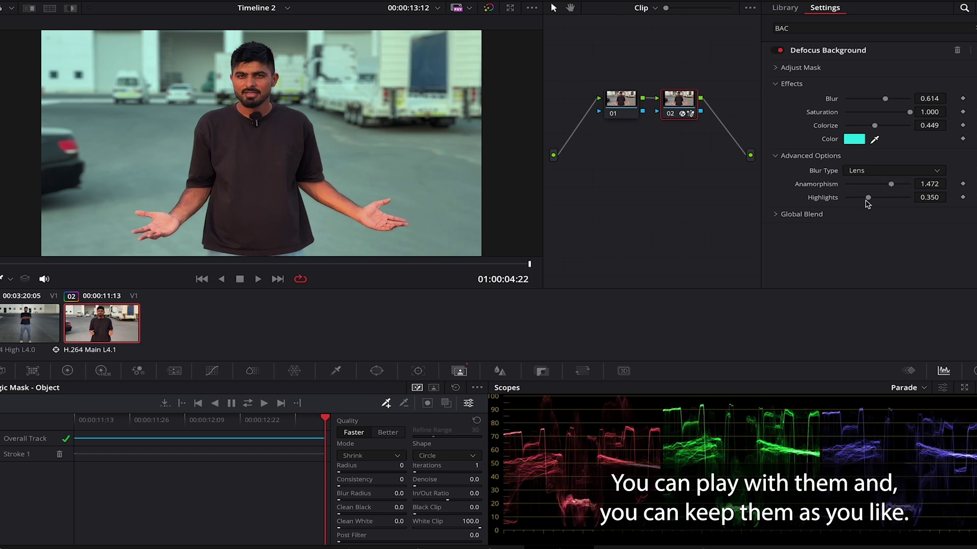
click(781, 215)
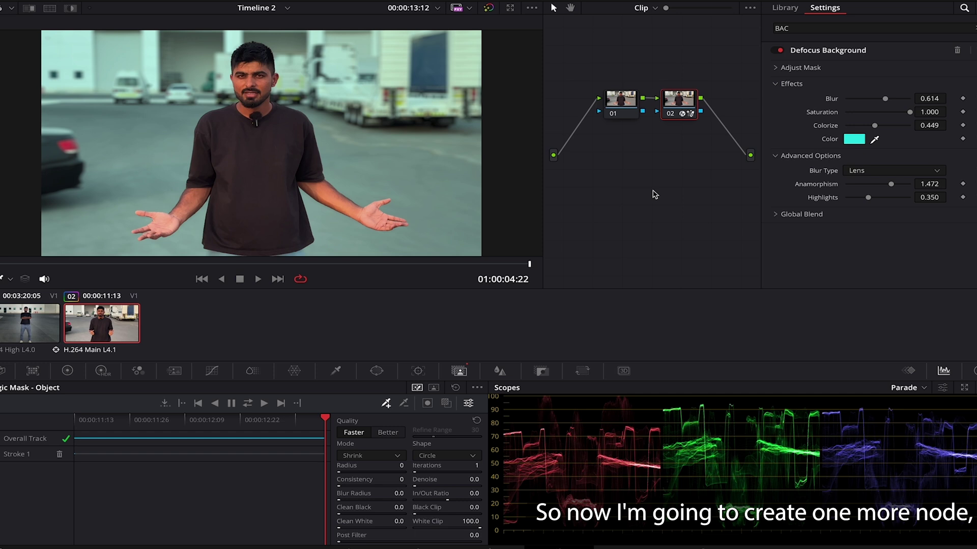
Step: Add a serial node 03 with an oval window on the man's face, about size 15.08, aspect 35.06 and softness 8.46
key(alt+s)
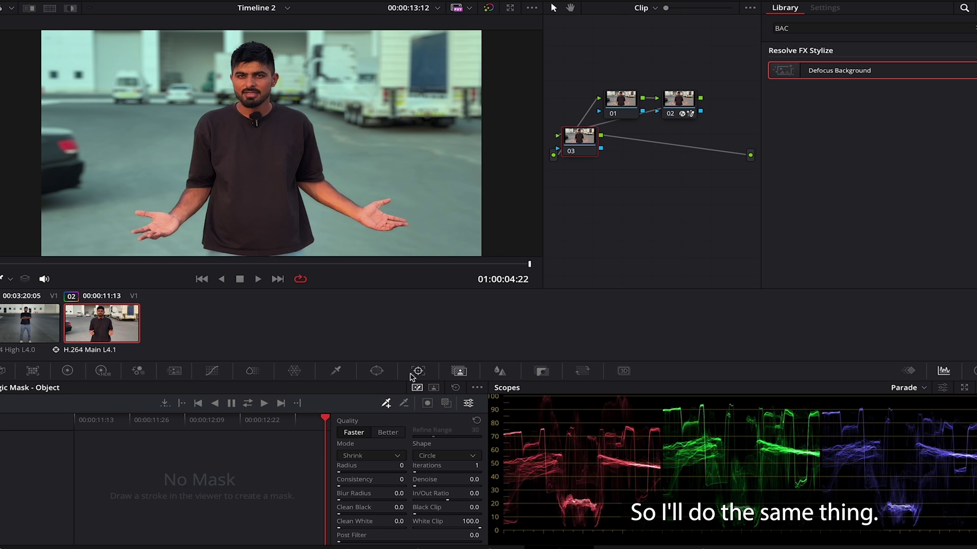
click(377, 370)
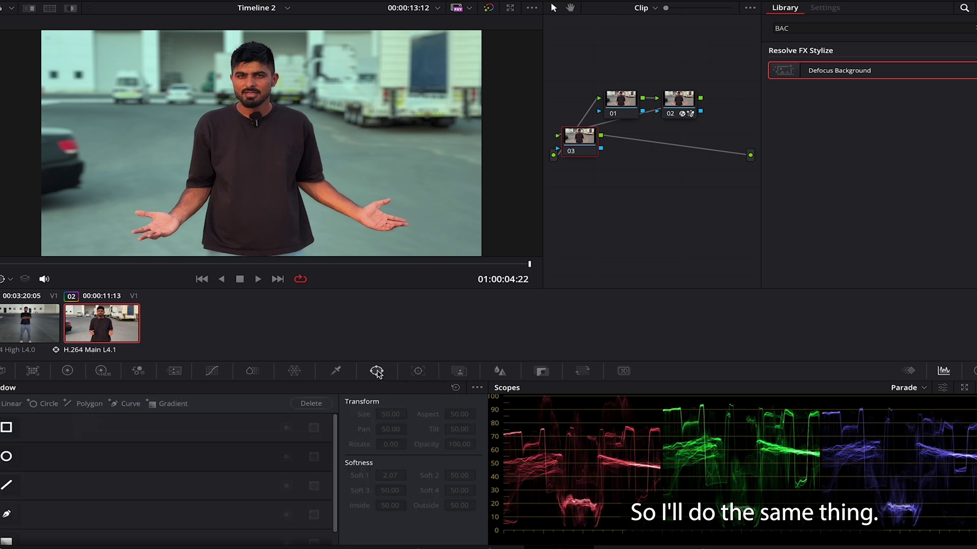
click(6, 457)
drag(283, 172, 276, 115)
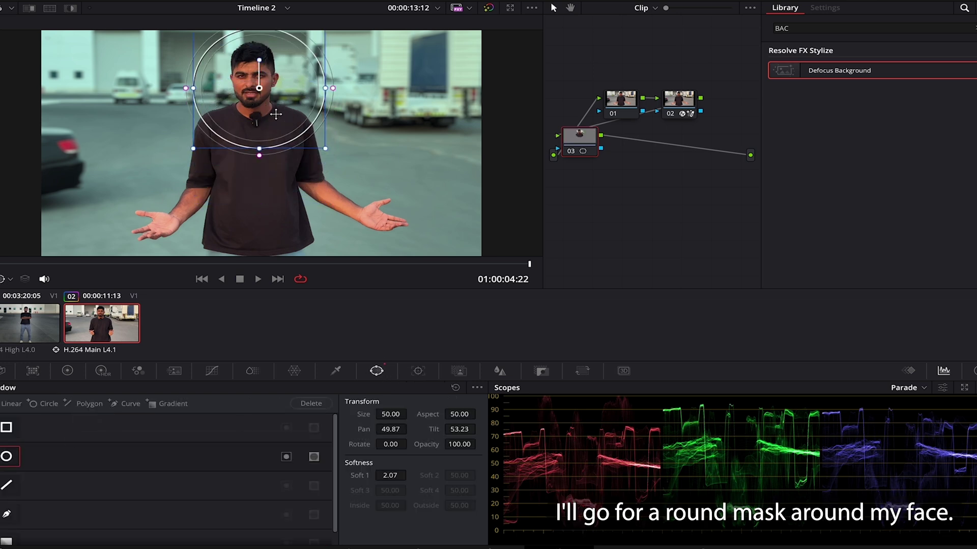
drag(333, 88, 293, 88)
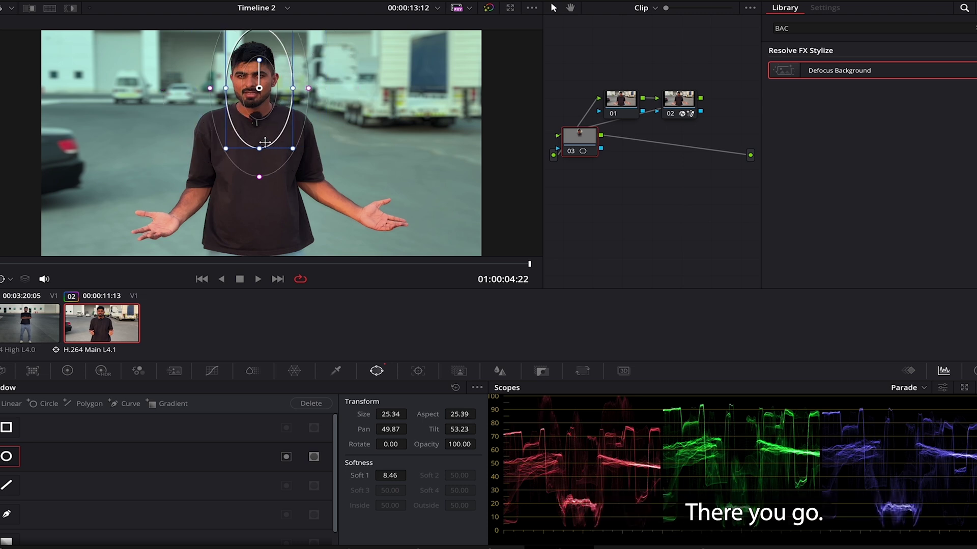
drag(262, 151, 276, 85)
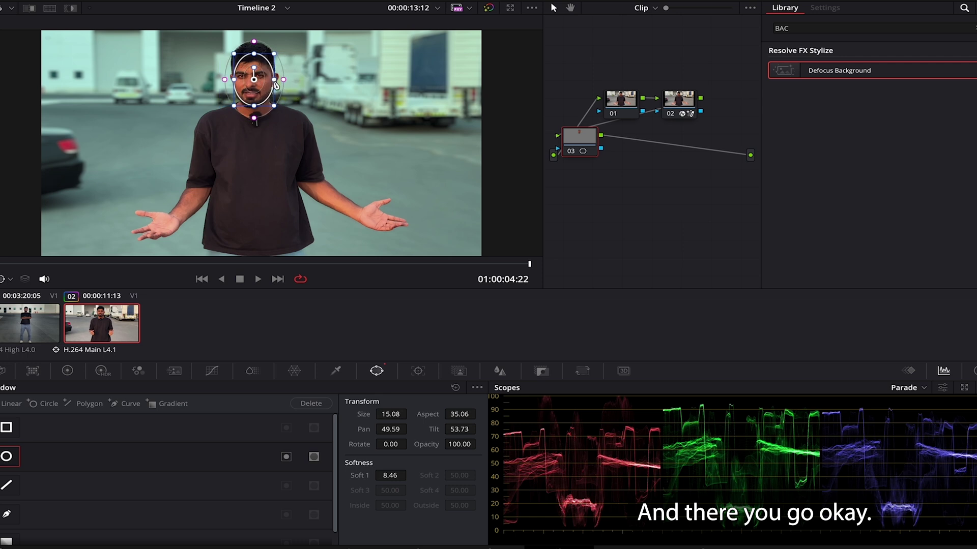
Step: Track the face window backward to the clip's first frame and raise node 03's Gamma to 0.07
click(417, 372)
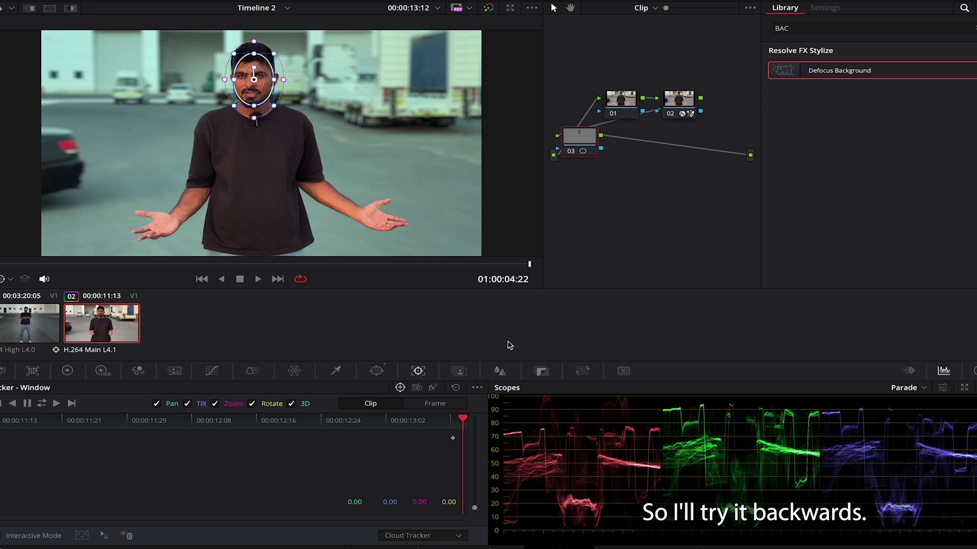
click(12, 403)
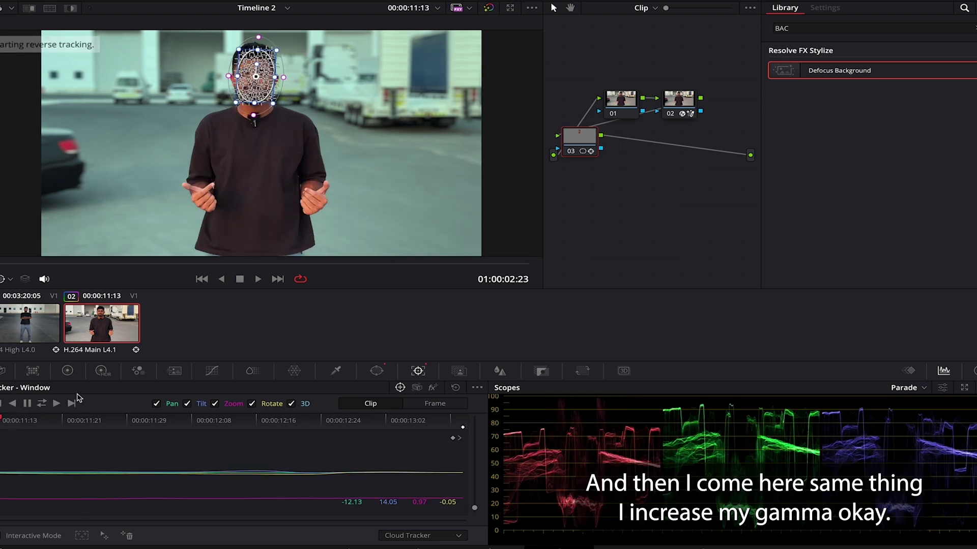
click(67, 371)
drag(173, 519, 305, 511)
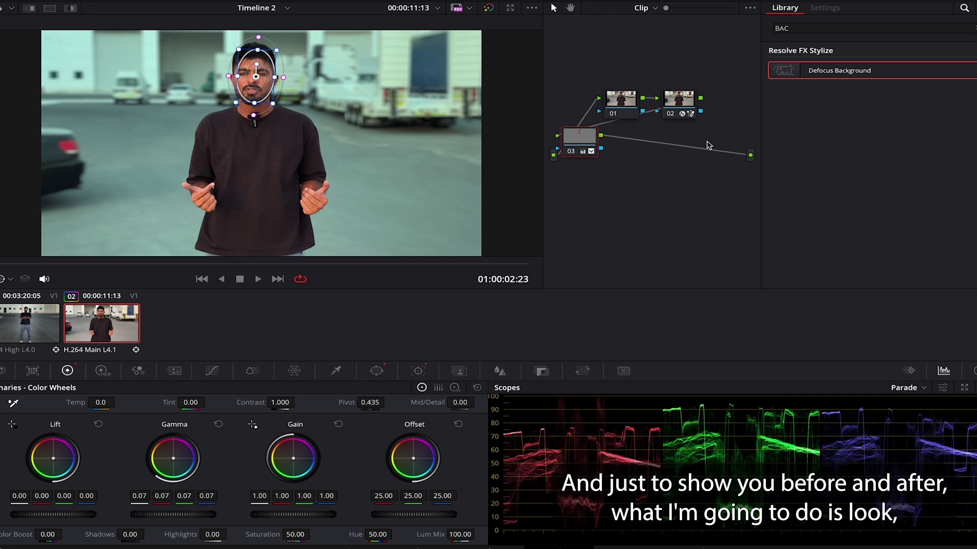
Step: Compare the second clip's face with and without node 03 by toggling that node twice, and select node 03
click(680, 104)
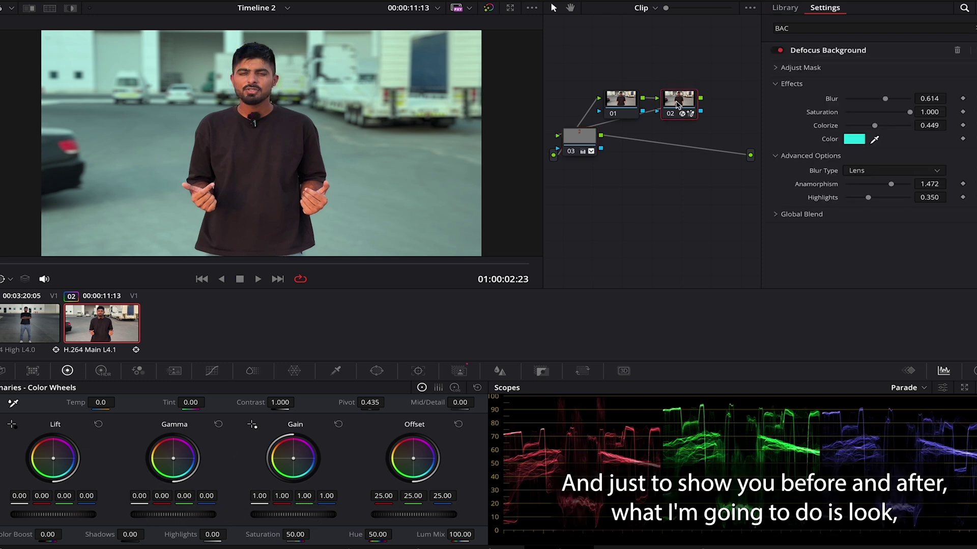
click(570, 152)
click(570, 152)
click(571, 152)
click(570, 152)
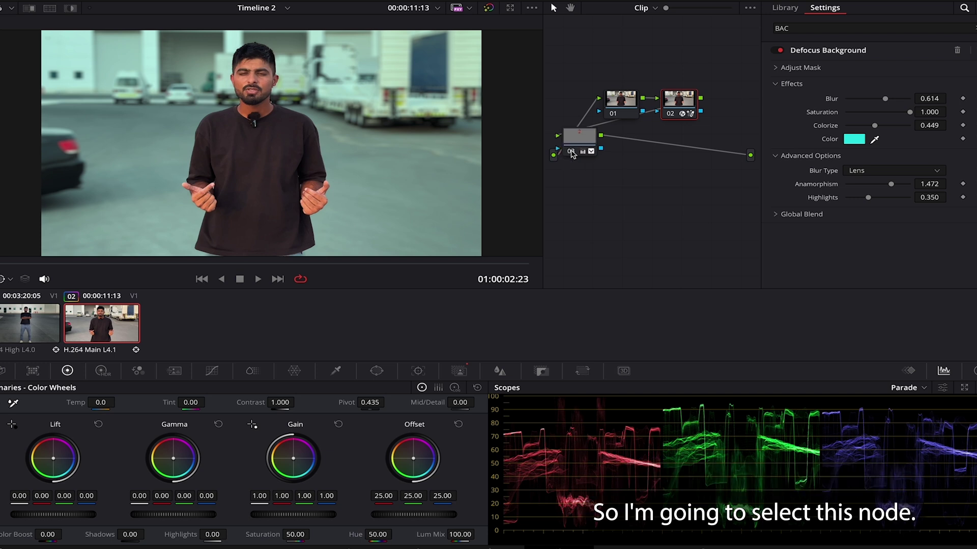
click(583, 145)
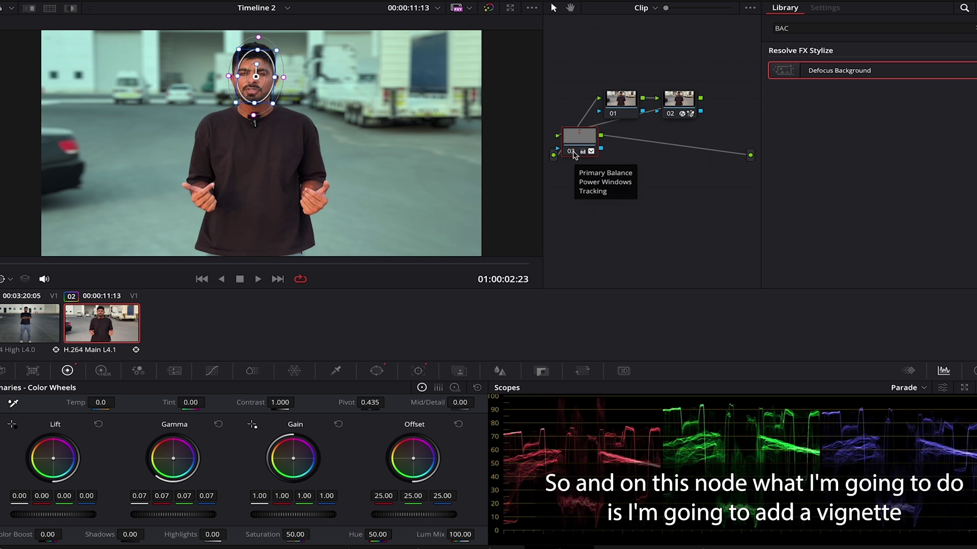
Step: Add a serial node 04 with an oval window around the man's body, about size 53.56, aspect 32.56 and softness 9.02
key(alt+s)
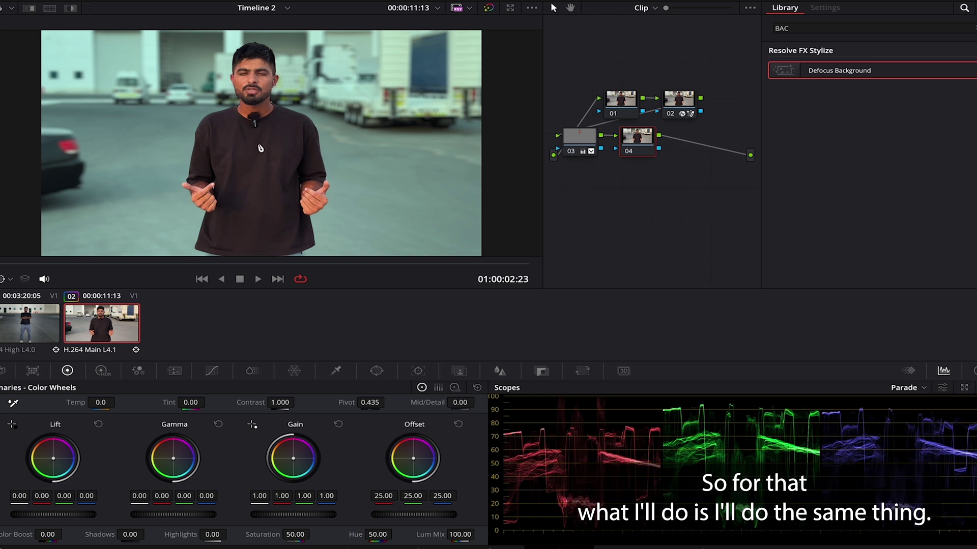
click(377, 372)
click(6, 456)
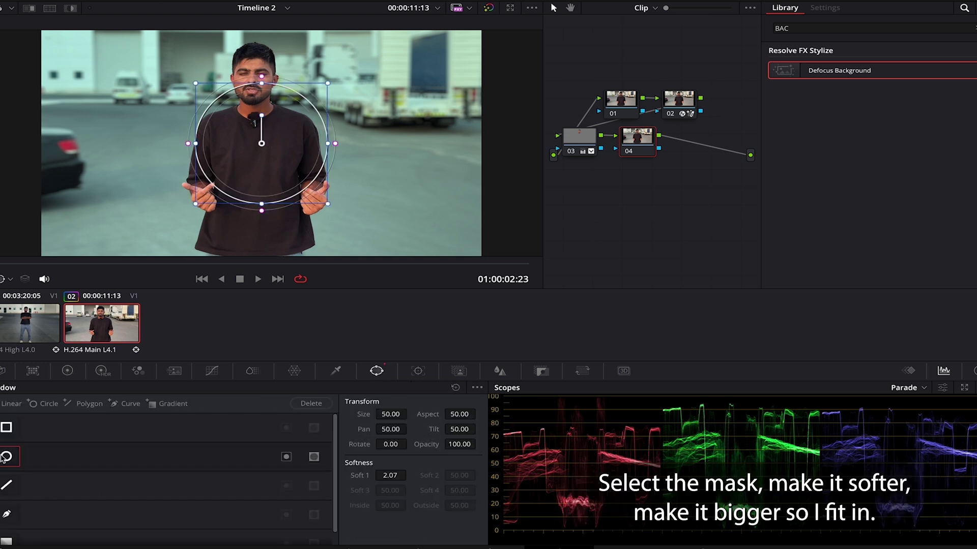
drag(263, 213, 261, 250)
drag(329, 149, 342, 148)
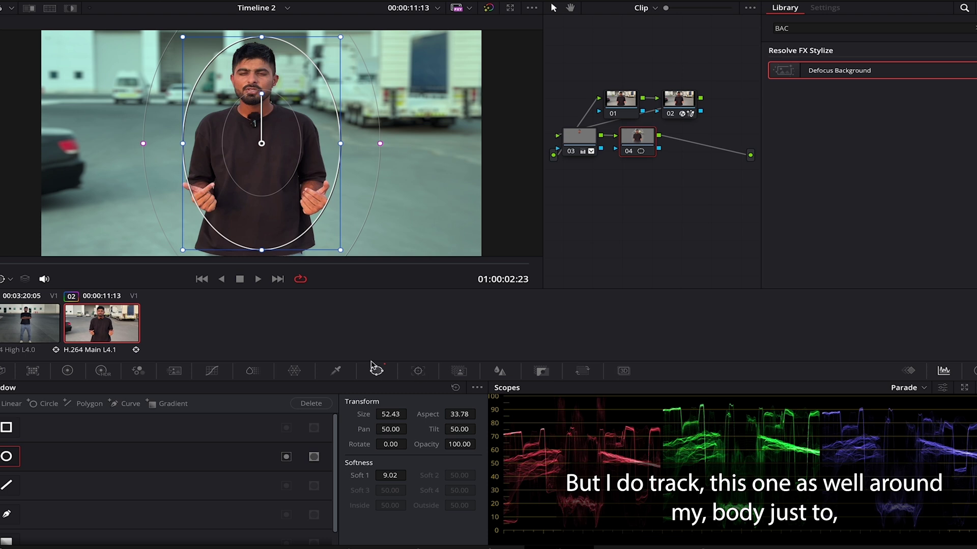
drag(259, 248, 262, 266)
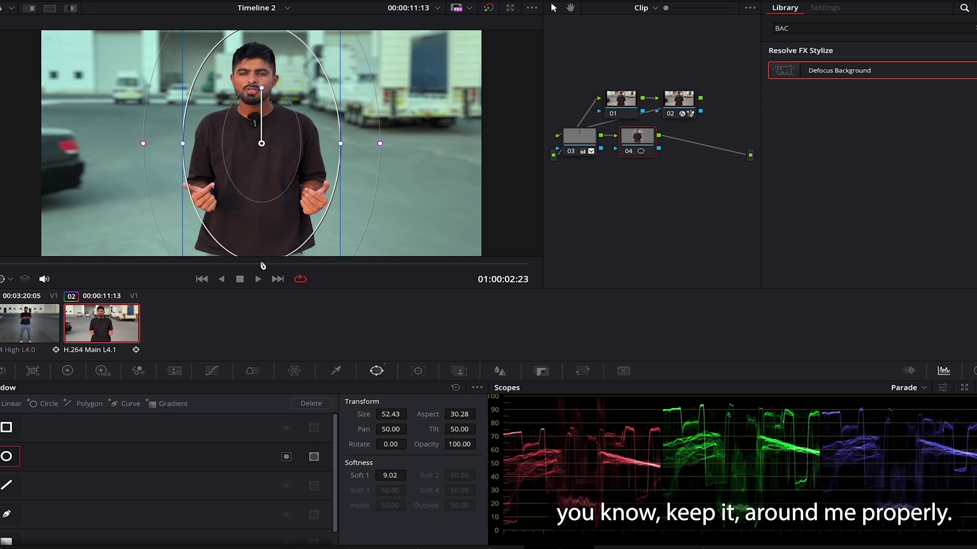
drag(185, 145, 176, 144)
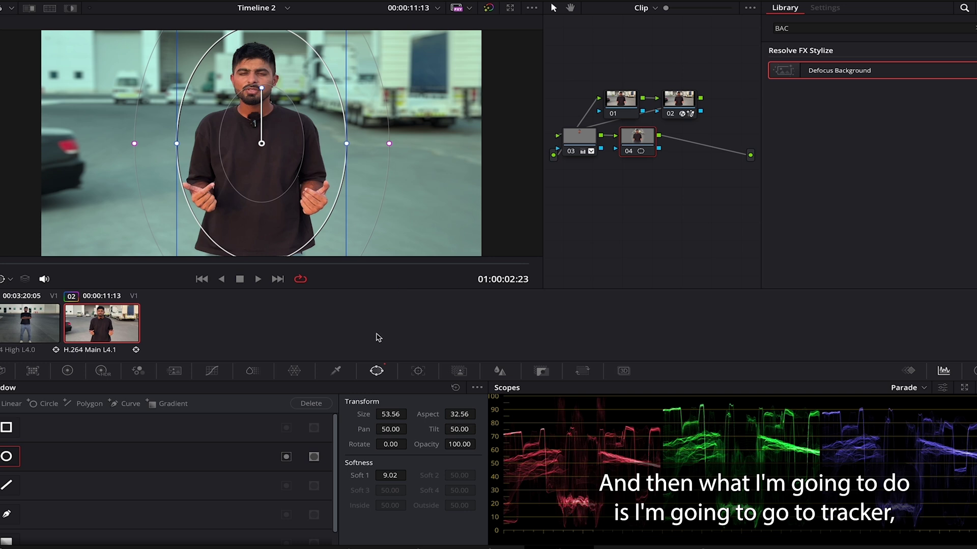
Step: Track the body window forward to the clip's last frame and invert the window
click(418, 371)
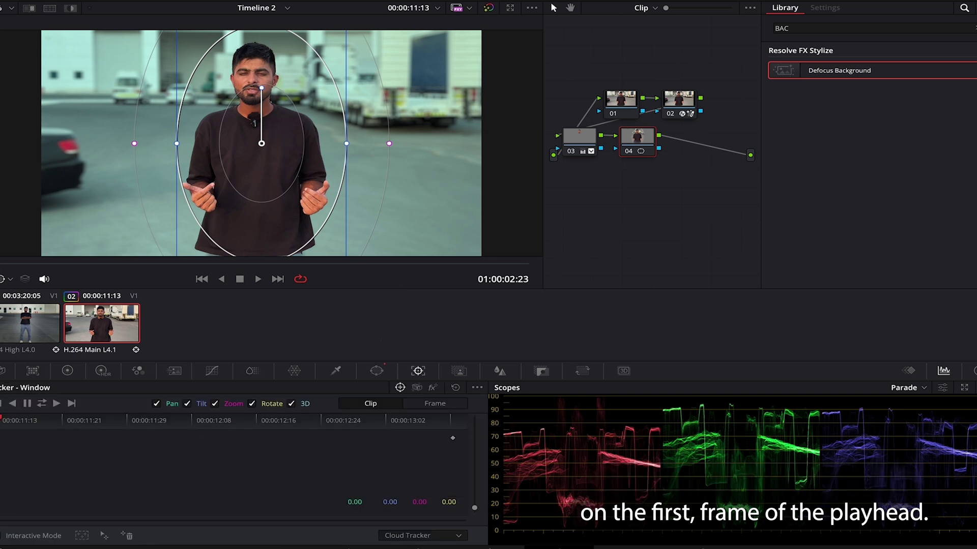
click(56, 403)
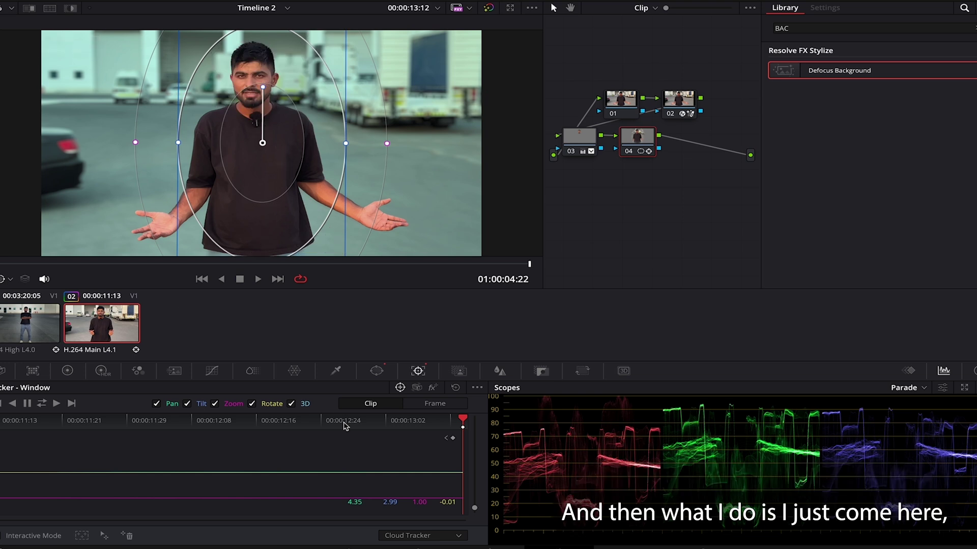
click(67, 371)
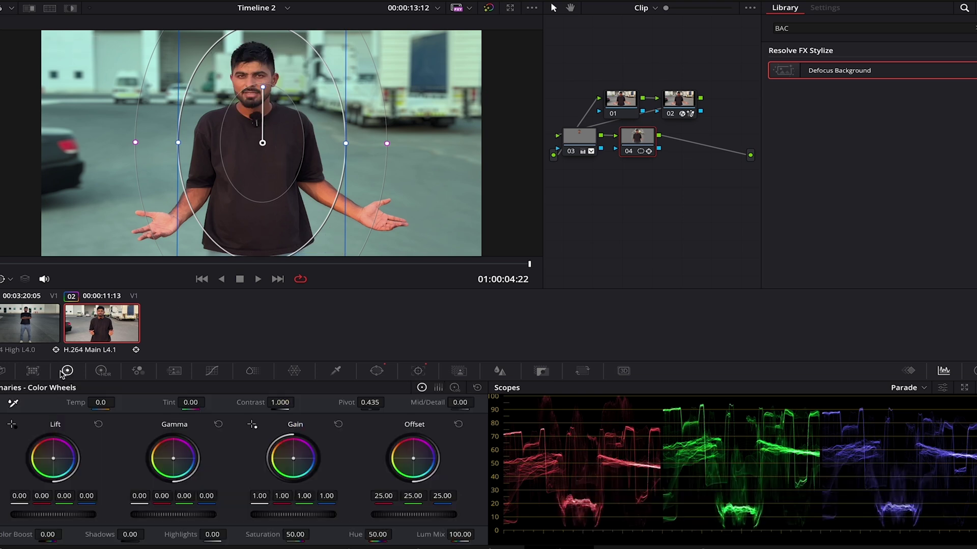
click(376, 371)
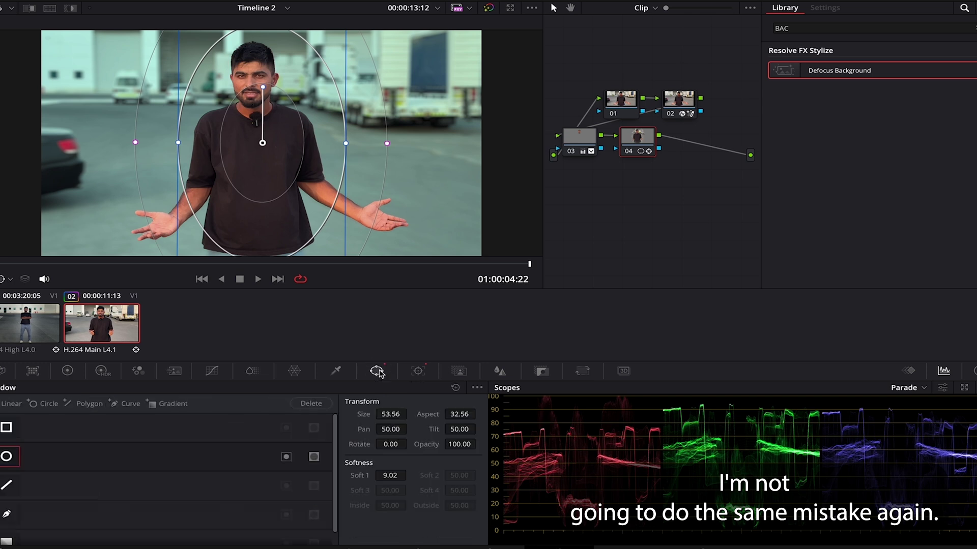
click(286, 456)
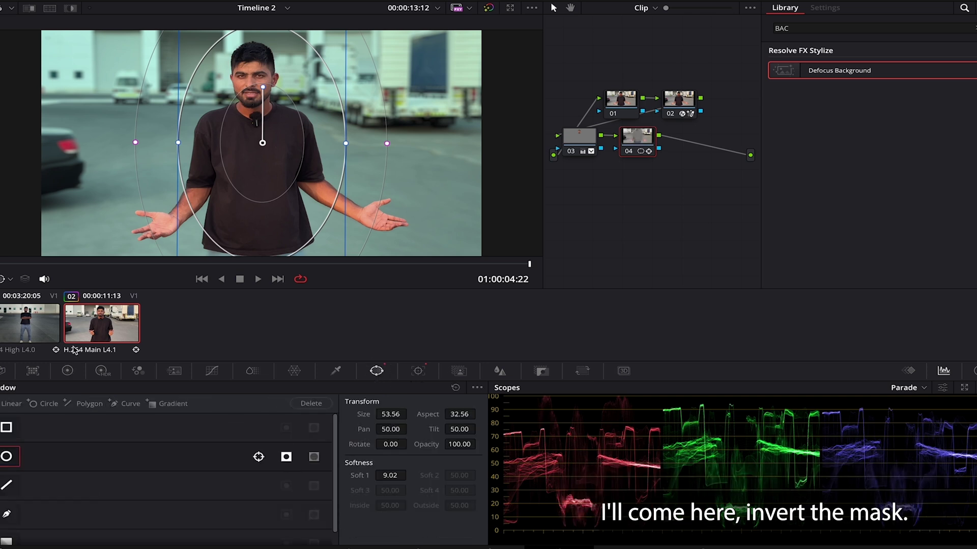
Step: Lower node 04's Offset to 3.10 to darken the surroundings, and compare the vignette by toggling the node off and on twice
click(67, 371)
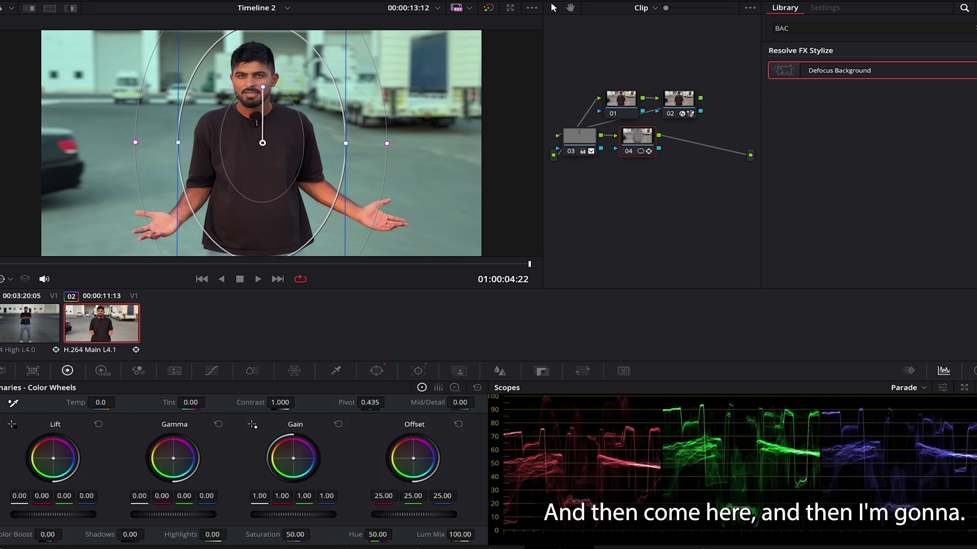
mouse_move(431, 518)
mouse_down()
mouse_move(203, 498)
mouse_move(18, 465)
mouse_move(490, 261)
mouse_move(441, 517)
mouse_up()
click(629, 152)
click(630, 152)
click(631, 153)
click(631, 153)
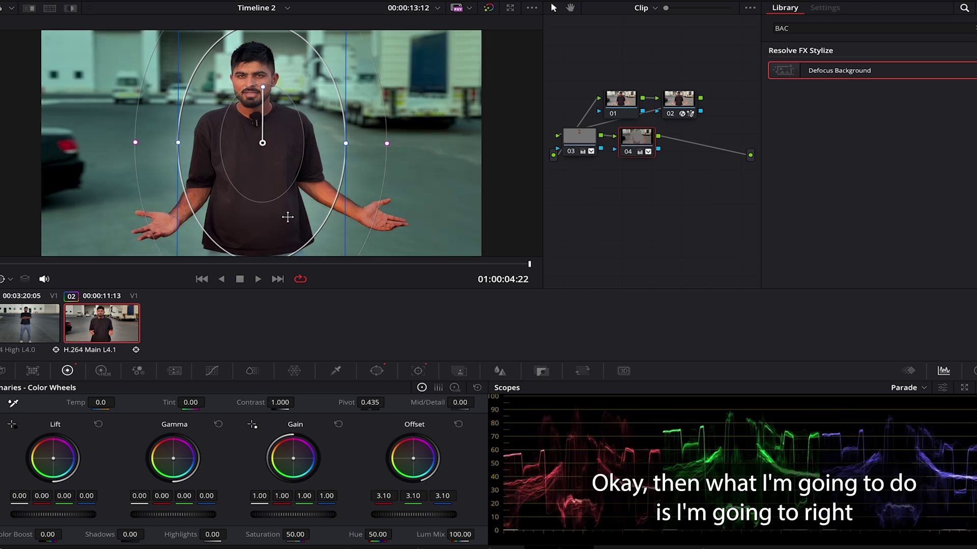
Step: Add an outside node after node 04 and raise its Offset to 28.45 to brighten the man
right_click(640, 146)
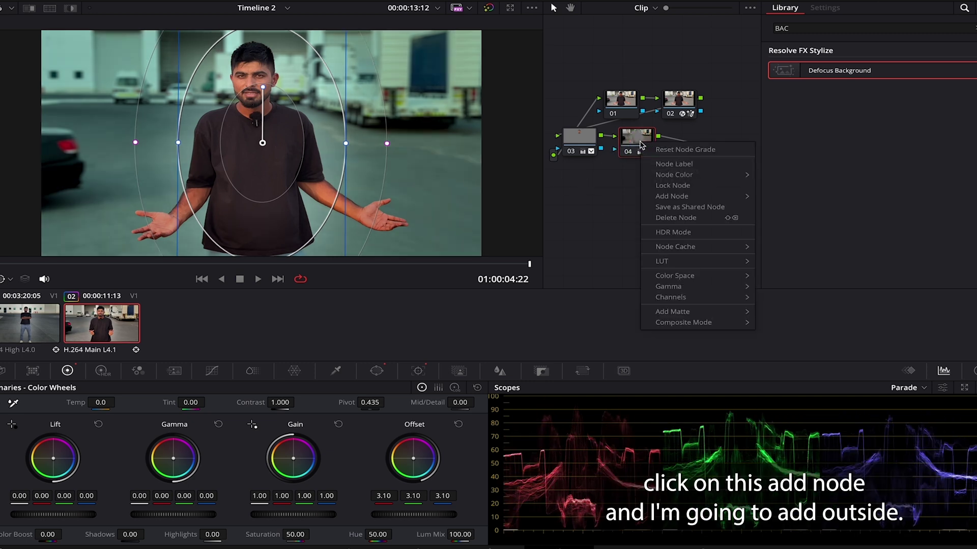
mouse_move(672, 196)
click(805, 241)
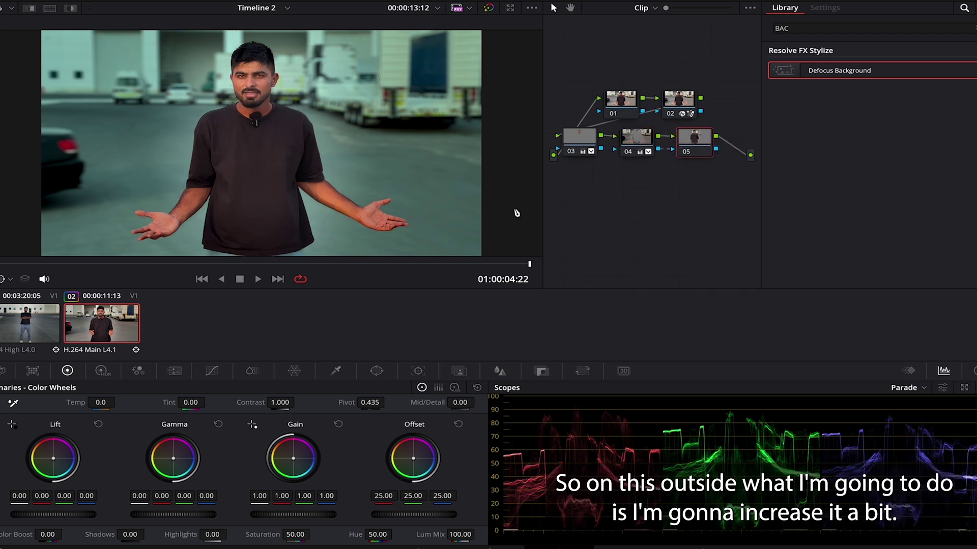
drag(405, 517, 470, 529)
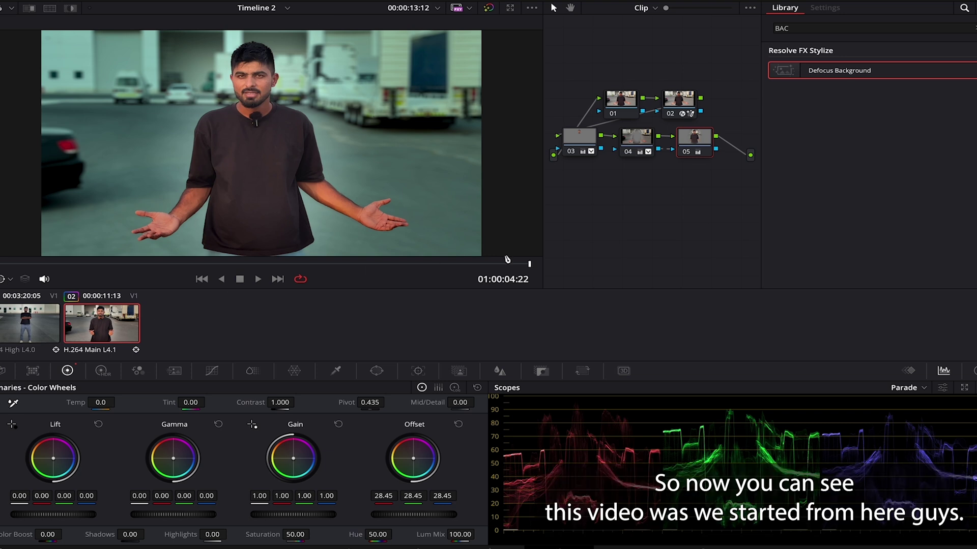
Step: Compare the second clip before and after the grade by disabling nodes 02 to 05 and enabling them again
click(670, 113)
click(572, 152)
click(627, 152)
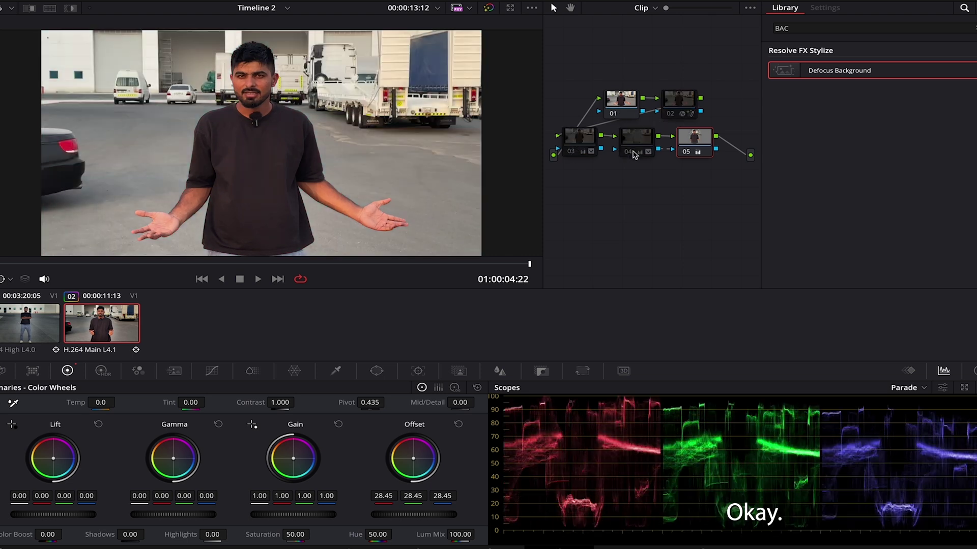
click(686, 151)
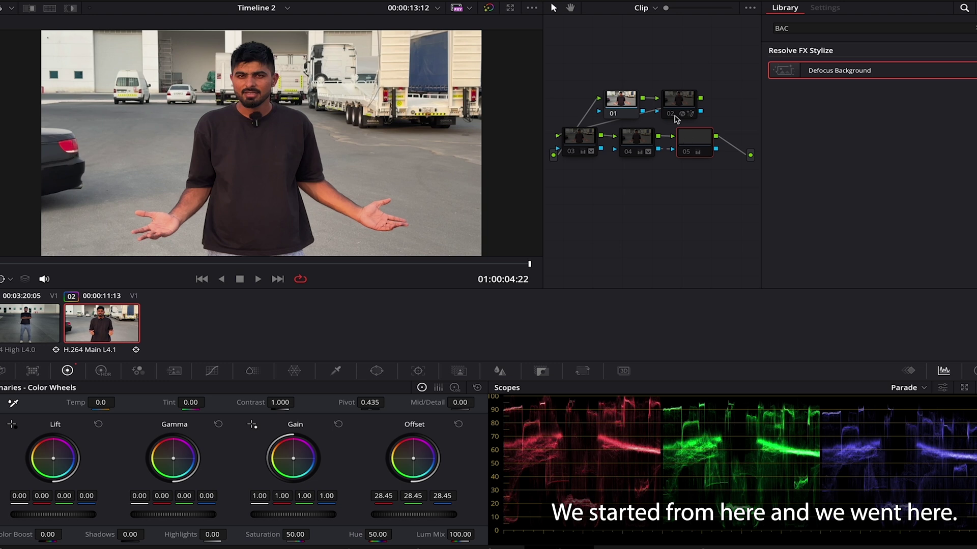
click(670, 113)
click(572, 152)
click(627, 152)
click(687, 152)
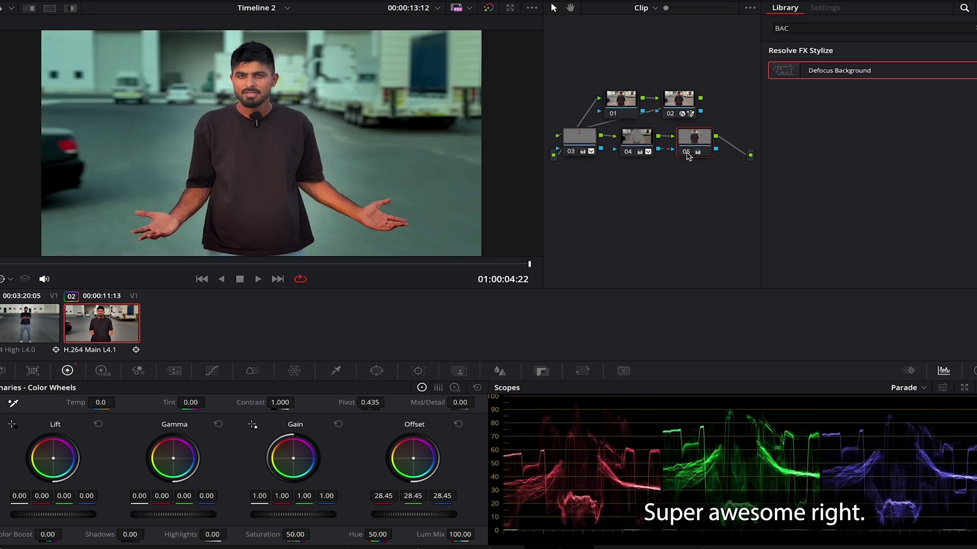